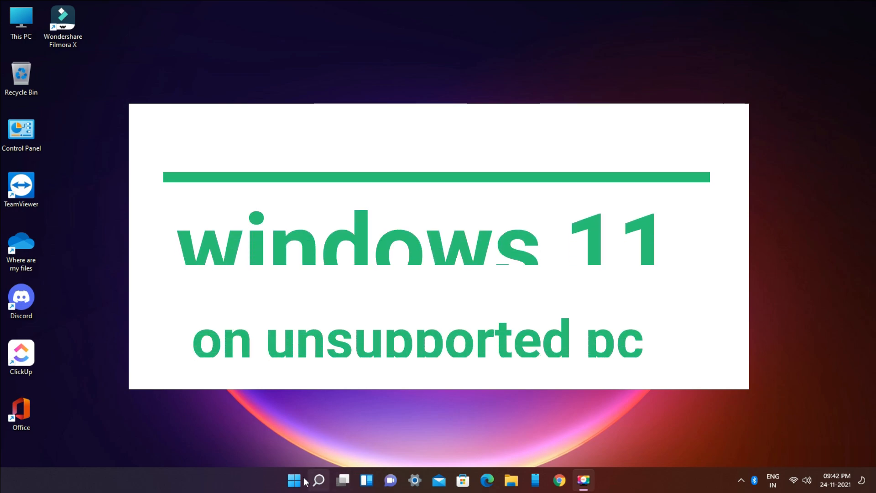
left_click(294, 480)
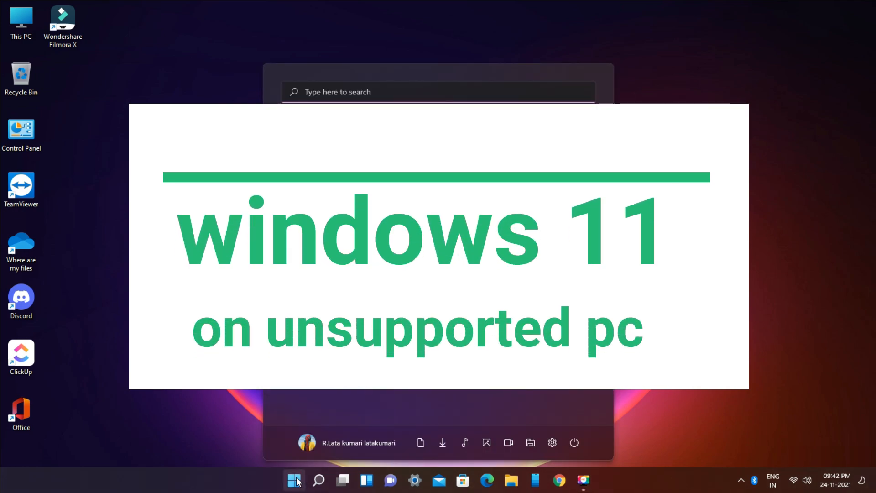
left_click(294, 480)
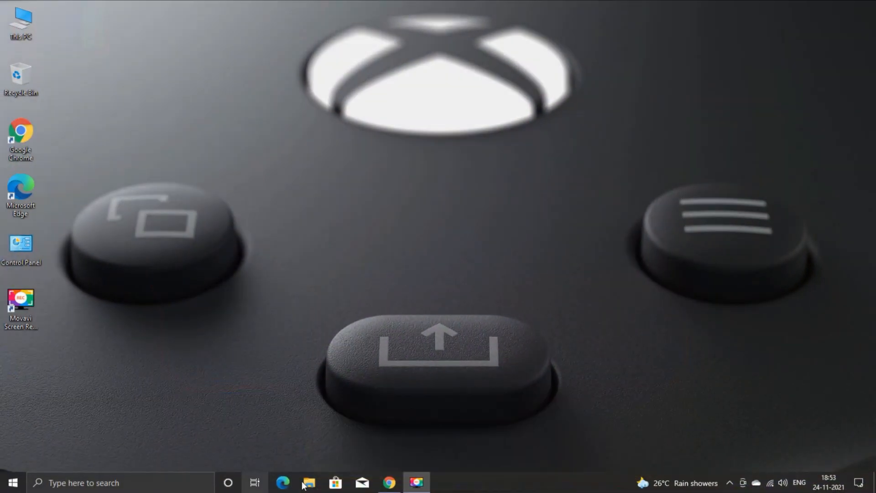
Step: Switch to Chrome, search Google for "windows 11 download" and open Microsoft's Download Windows 11 page
left_click(389, 482)
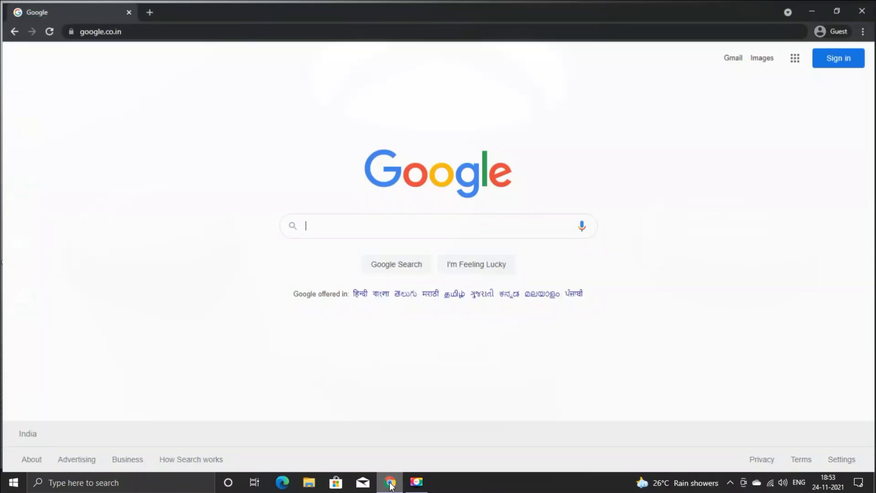
left_click(362, 225)
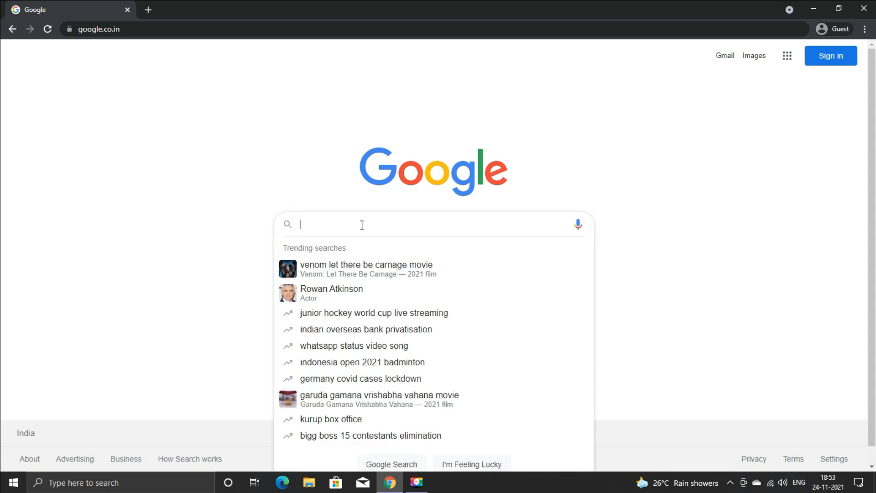
type("windows")
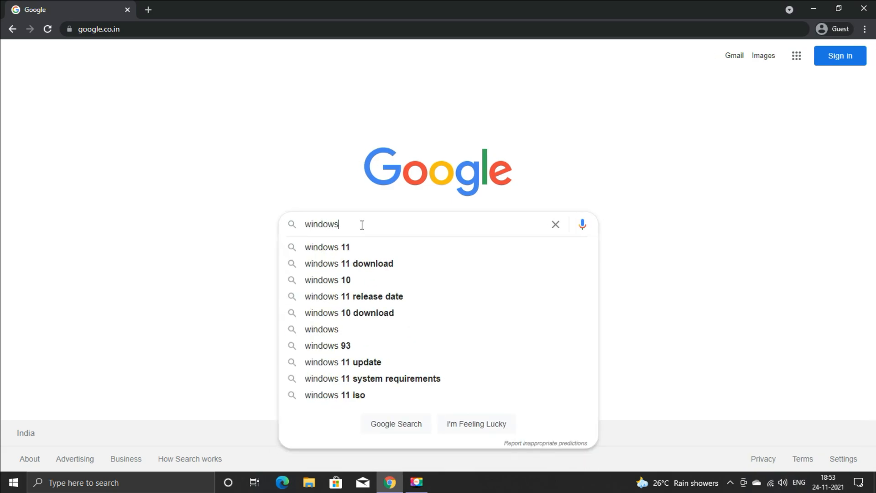
type(" 11")
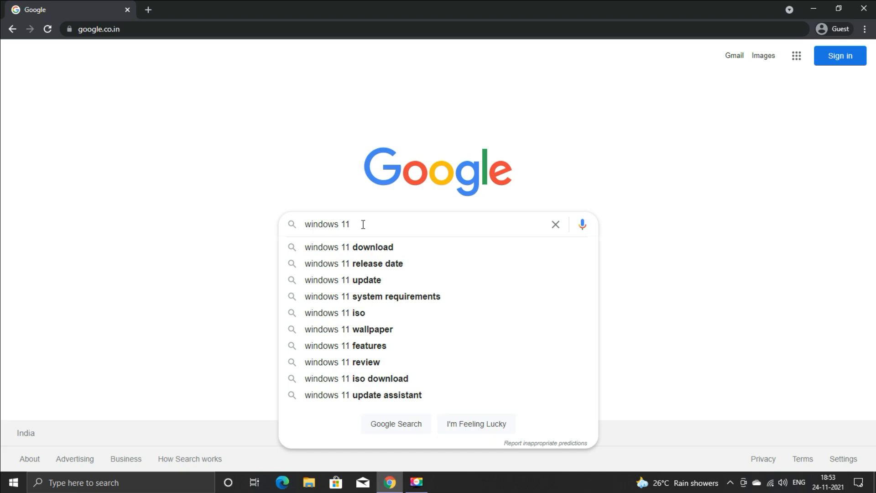
left_click(366, 252)
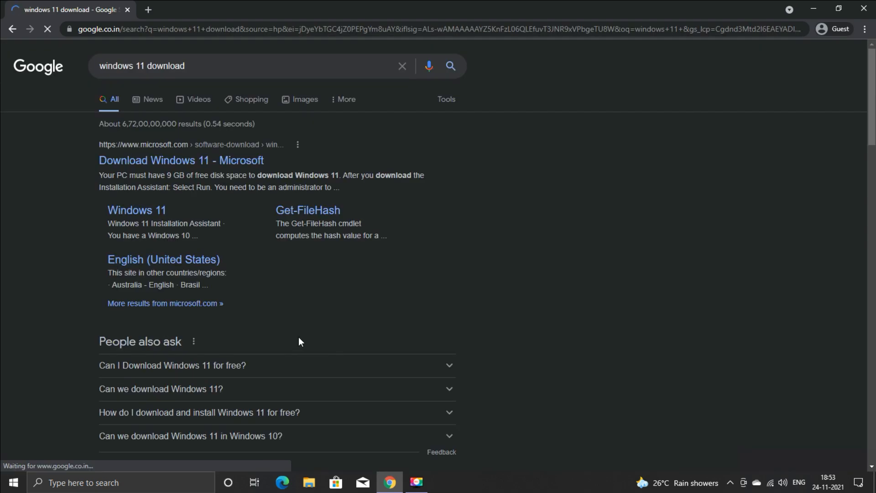
left_click(155, 159)
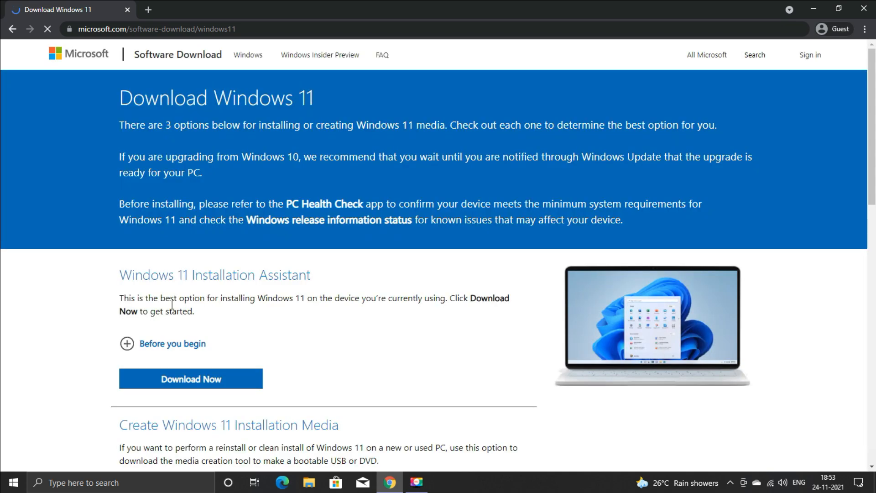
Step: Download the media creation tool offered under Create Windows 11 Installation Media
scroll(234, 273, "down", 1)
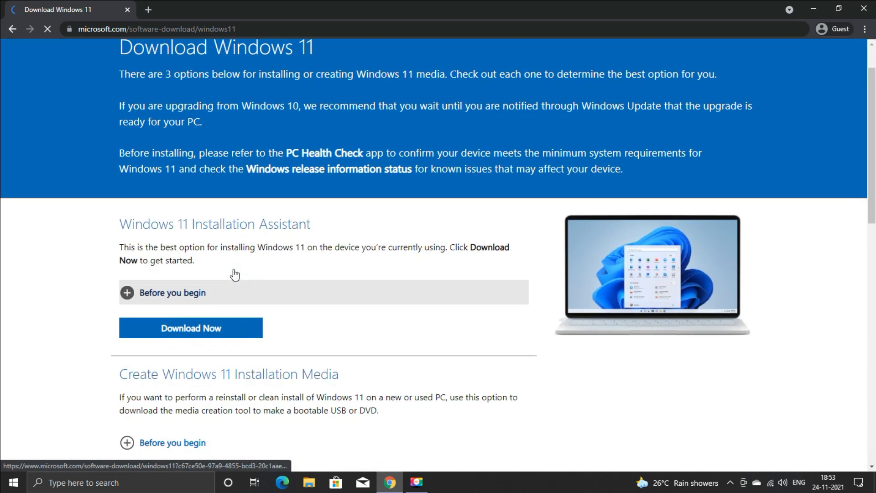
scroll(234, 274, "down", 5)
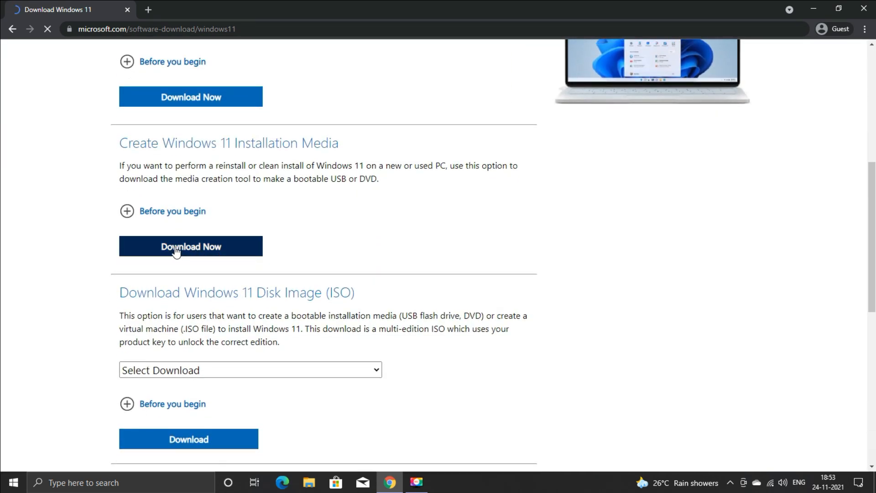
left_click(192, 252)
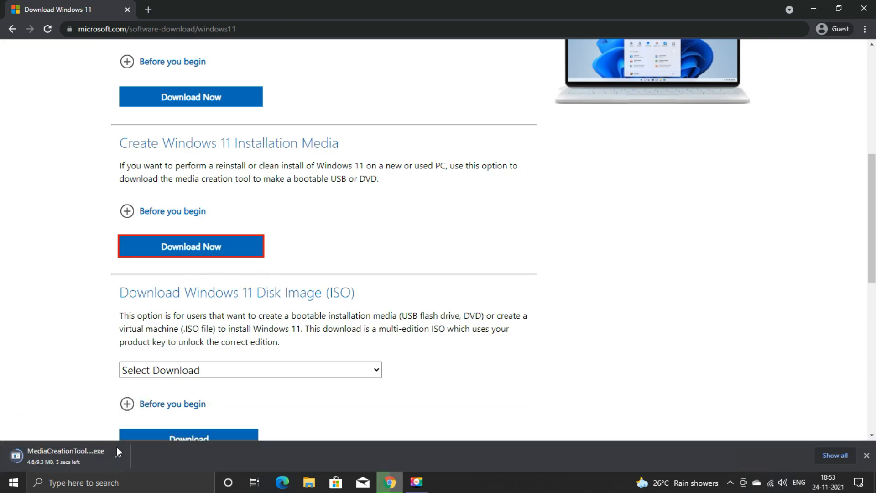
Step: Show the downloaded file in its folder, run MediaCreationToolW11.exe and close the folder window
left_click(119, 454)
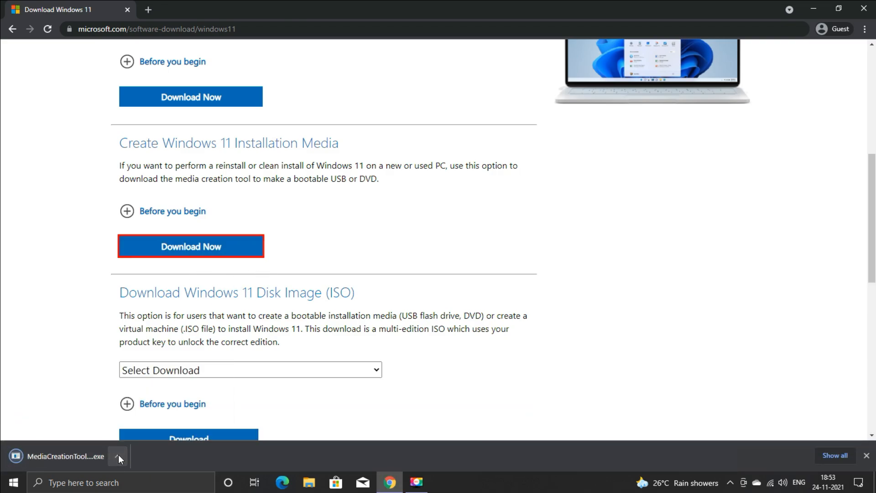
left_click(119, 454)
left_click(136, 419)
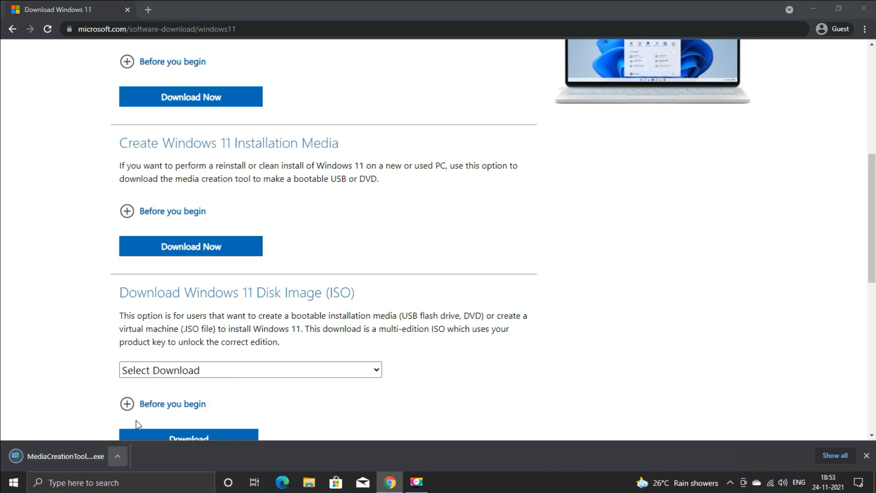
double_click(138, 85)
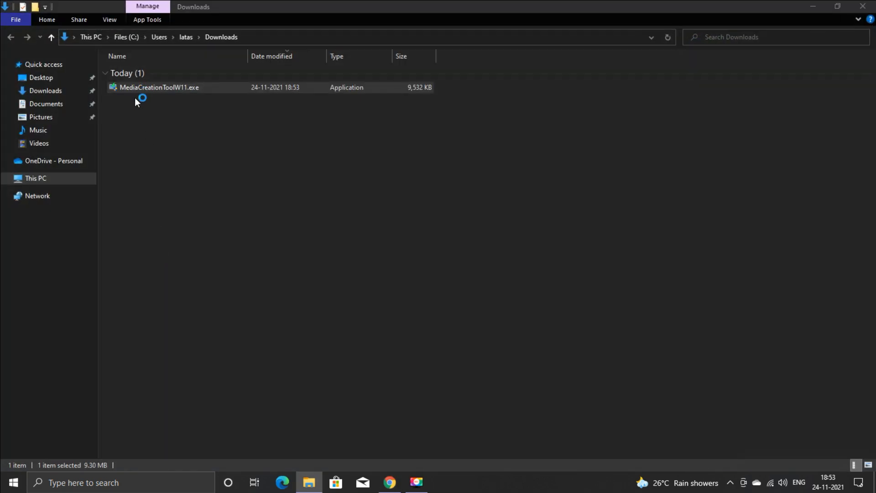
left_click(862, 6)
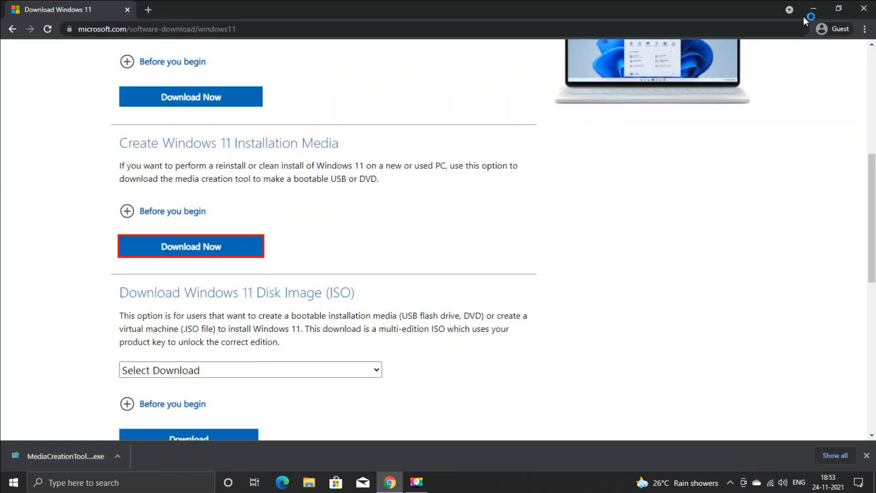
scroll(630, 217, "up", 7)
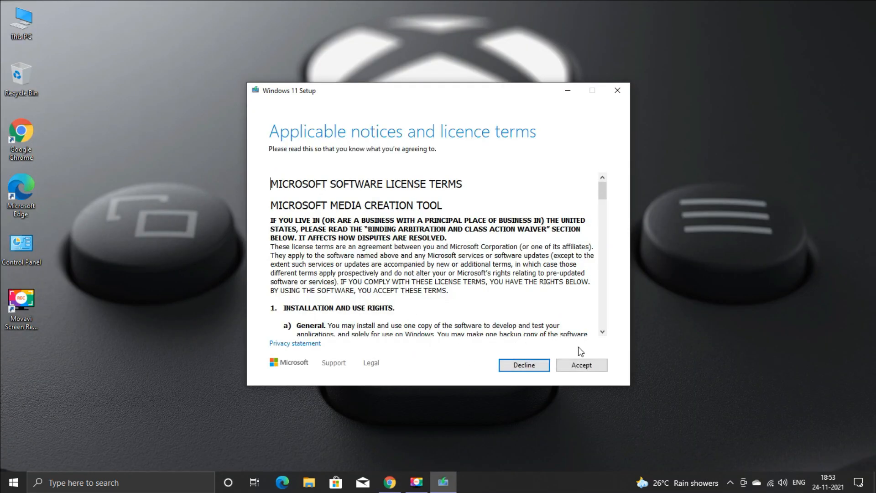
Step: Accept the licence terms and create a Windows 11 ISO file with the recommended options, saved as Windows.iso in Documents
left_click(582, 365)
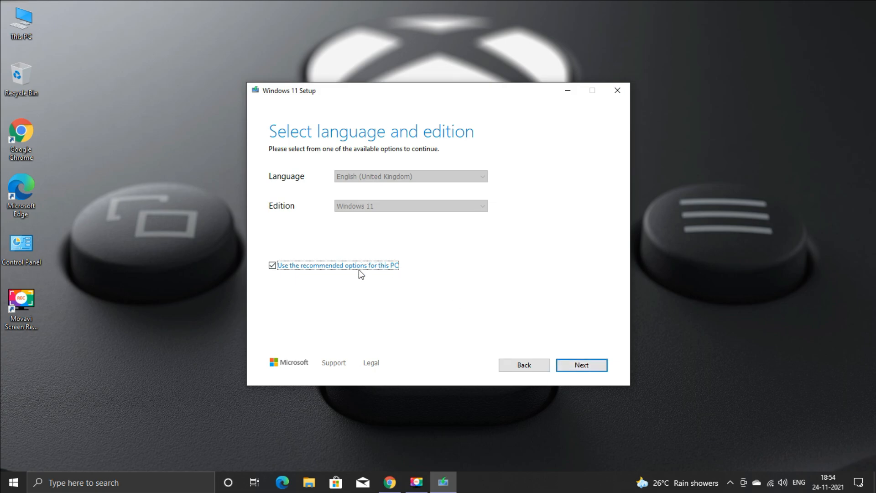
left_click(582, 364)
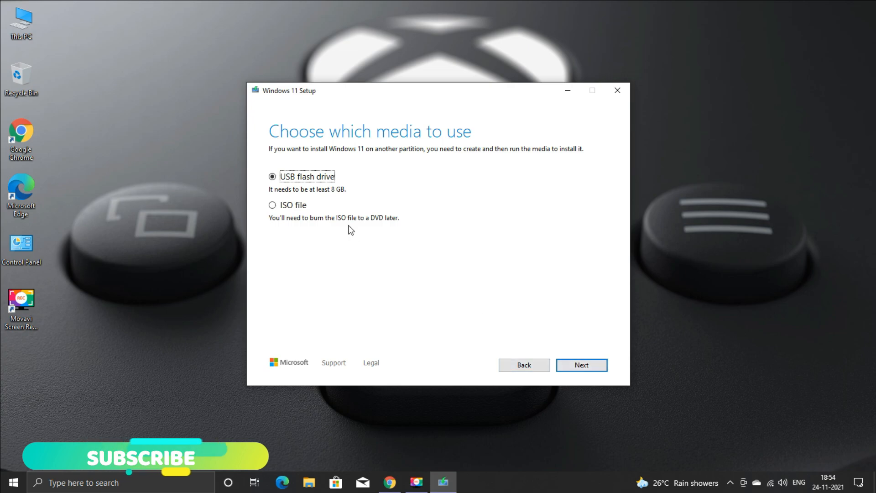
left_click(293, 206)
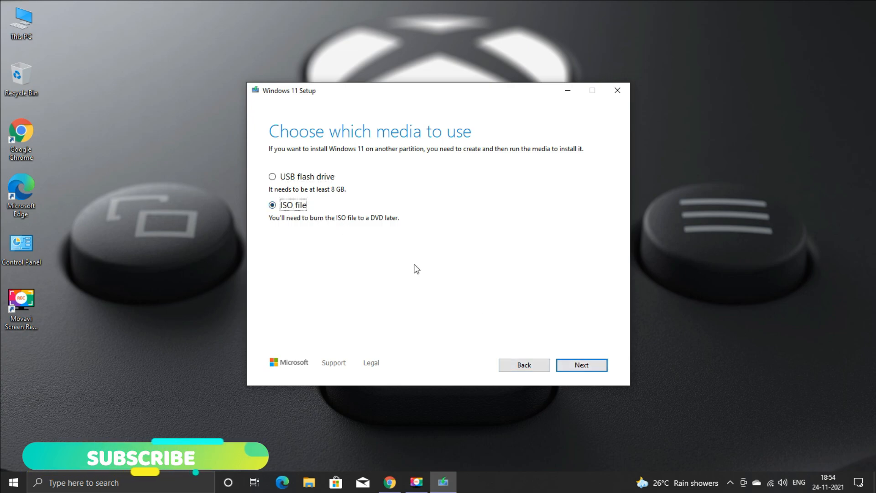
left_click(572, 365)
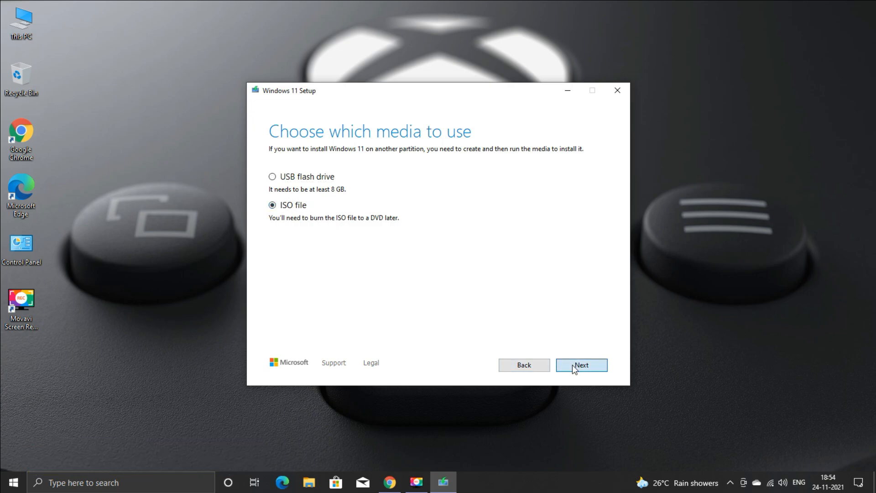
left_click(572, 365)
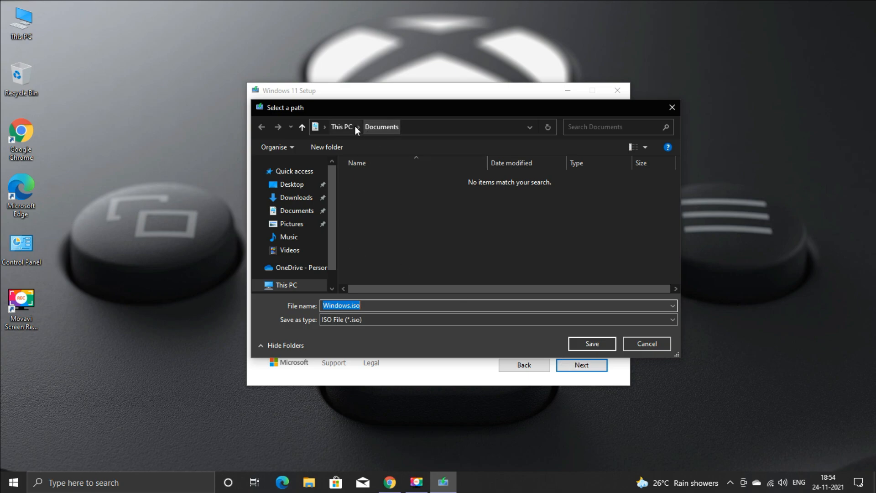
left_click(586, 343)
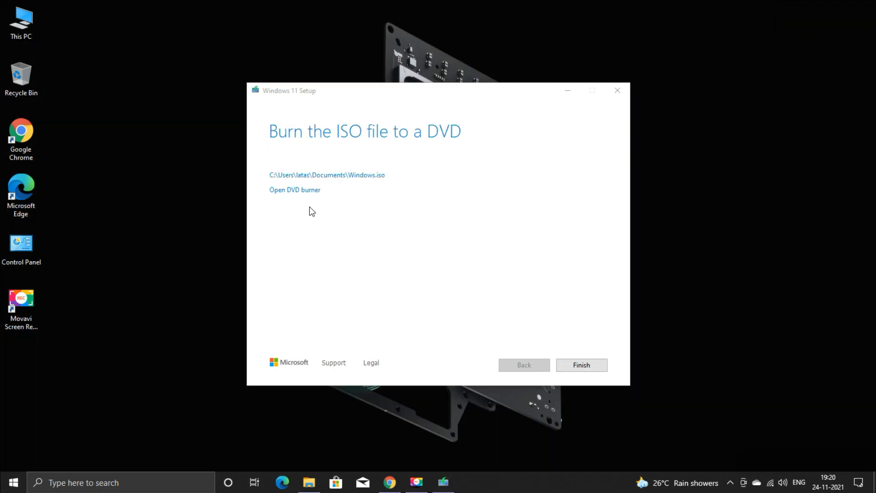
left_click(587, 371)
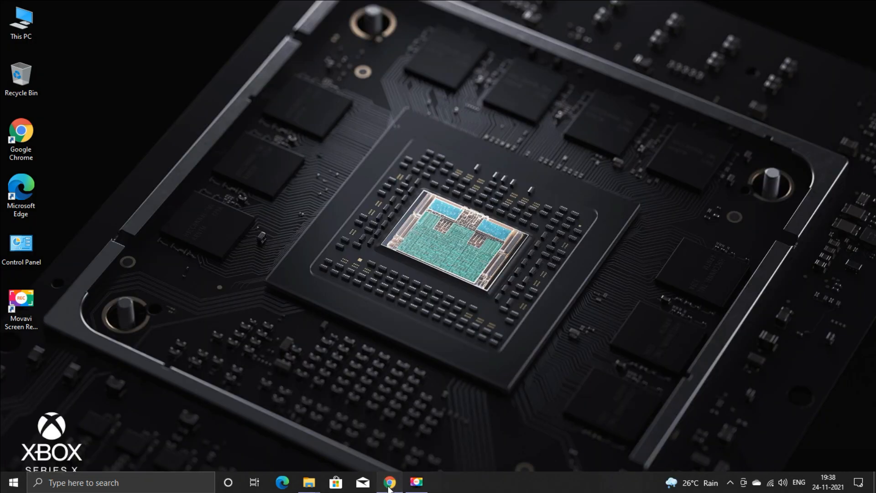
Step: Switch to Chrome, search for "windows 10" in a new tab and open Microsoft's Download Windows 10 page
left_click(390, 481)
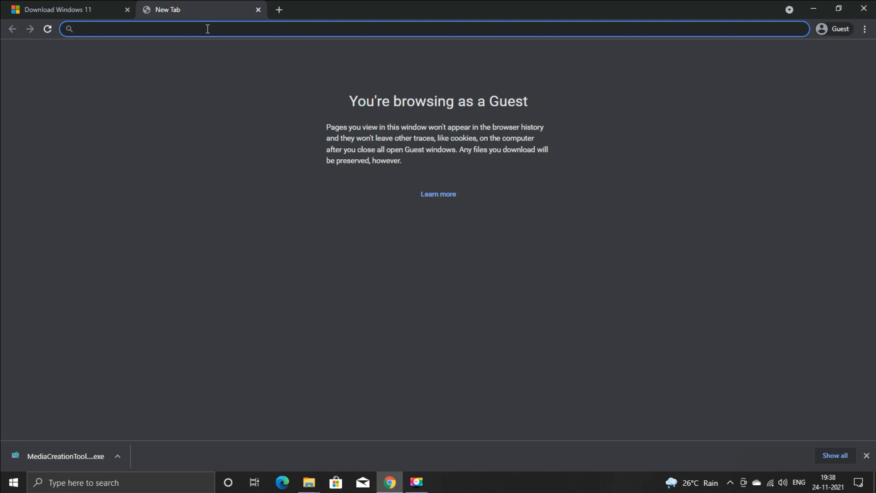
type("windo")
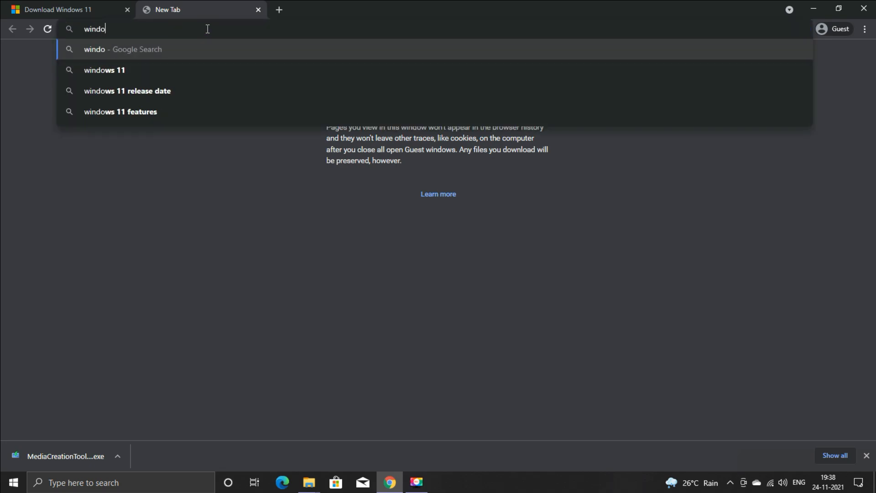
type("ws 10")
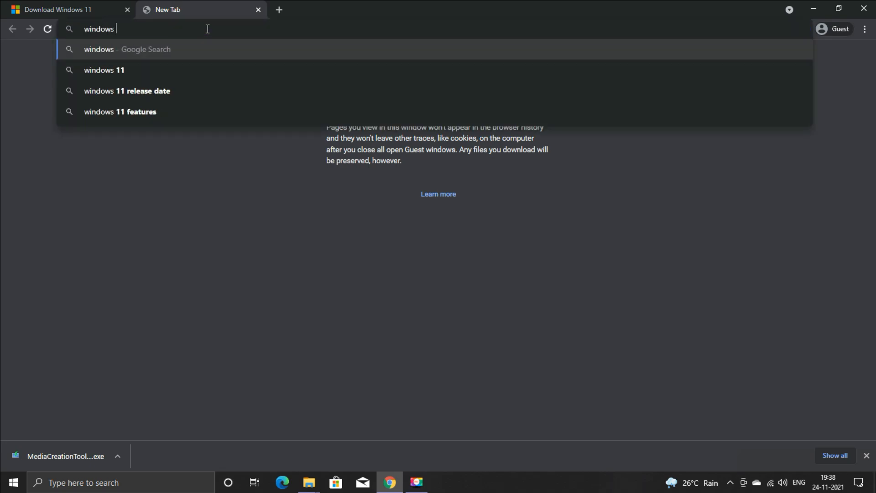
key("Return")
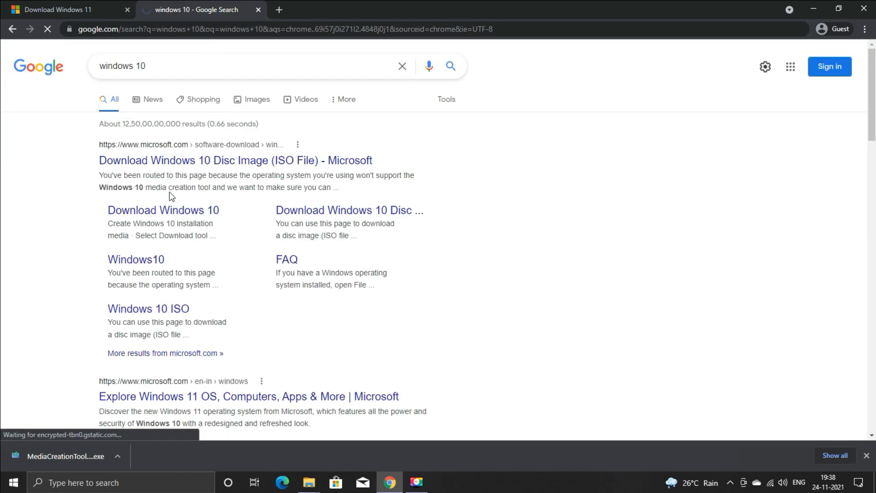
left_click(151, 213)
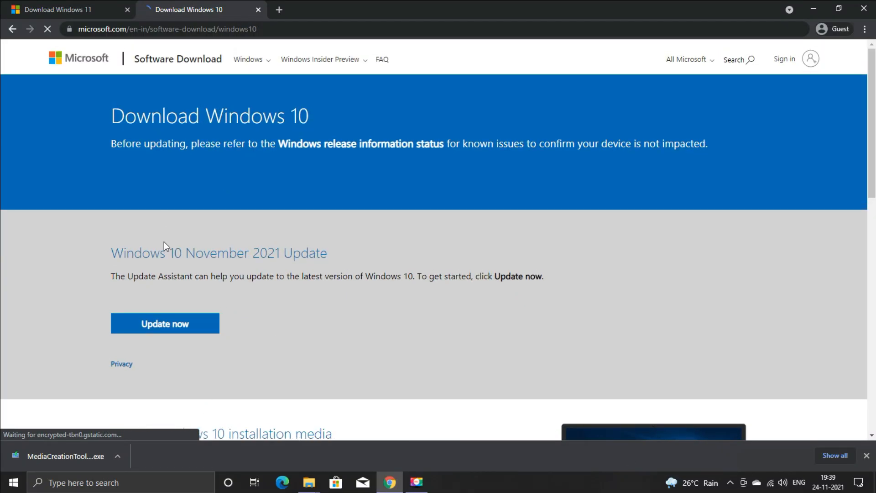
Step: Download the Windows 10 media creation tool, run it and minimise the browser
scroll(197, 285, "down", 7)
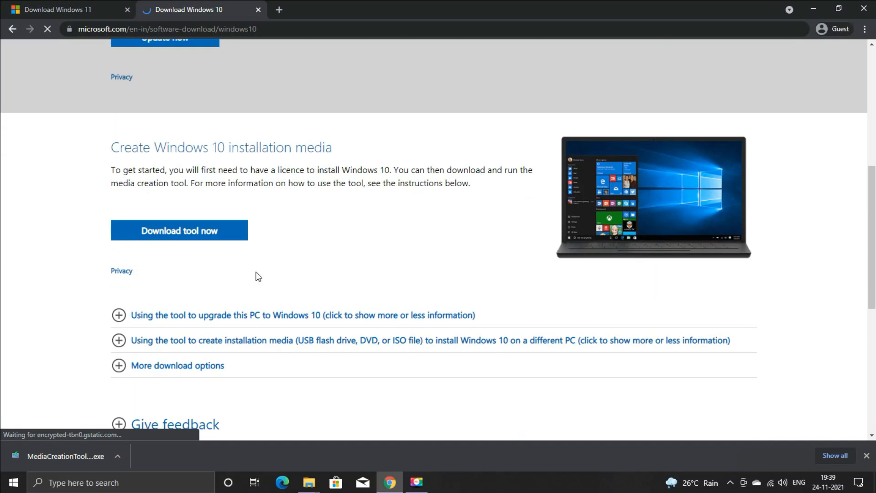
left_click(182, 229)
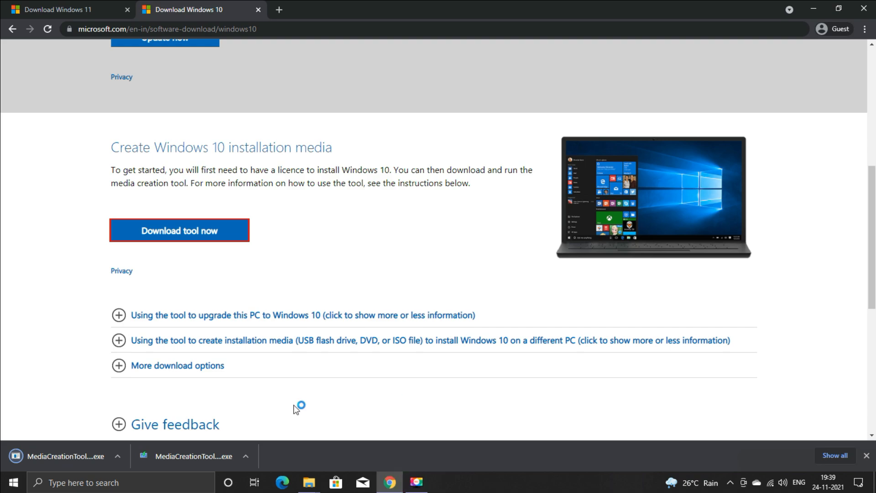
left_click(118, 455)
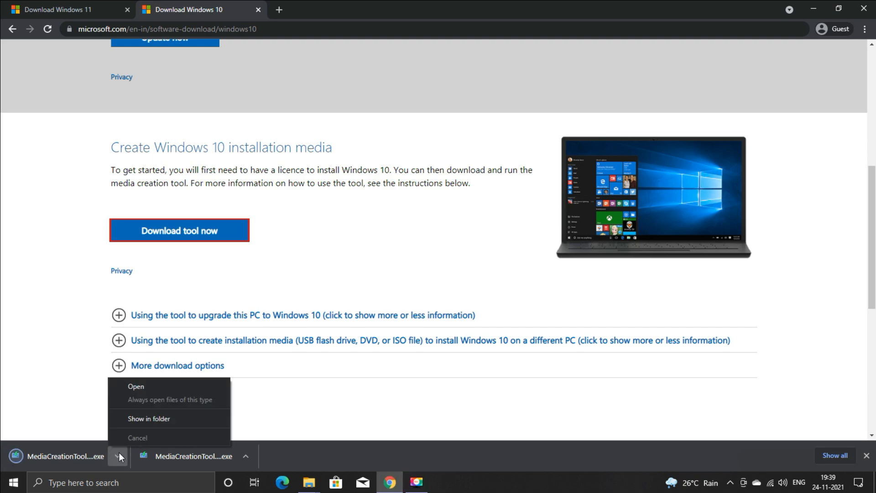
left_click(147, 385)
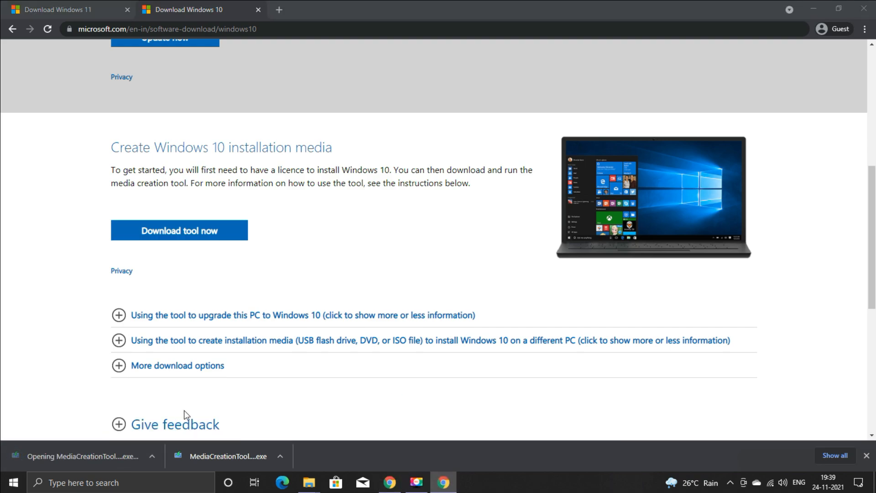
left_click(812, 9)
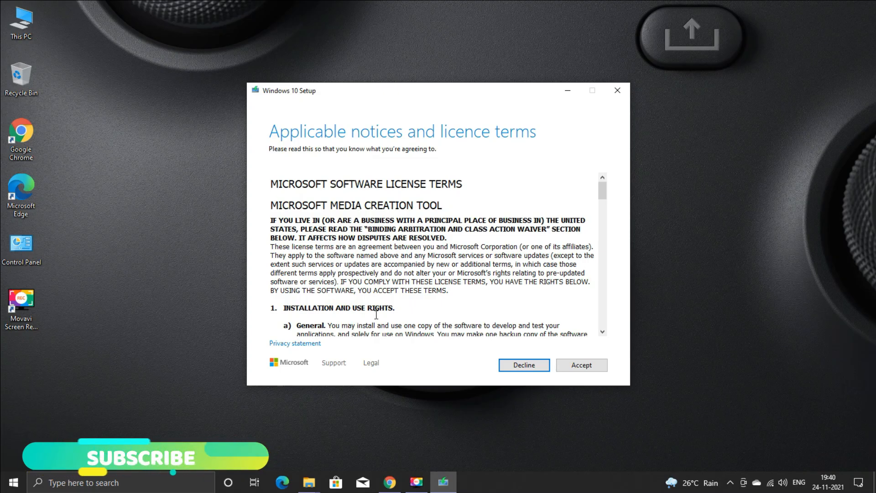
Step: Accept the licence terms and create a Windows 10 ISO file for another PC with the recommended options, named Windows.iso
left_click(581, 365)
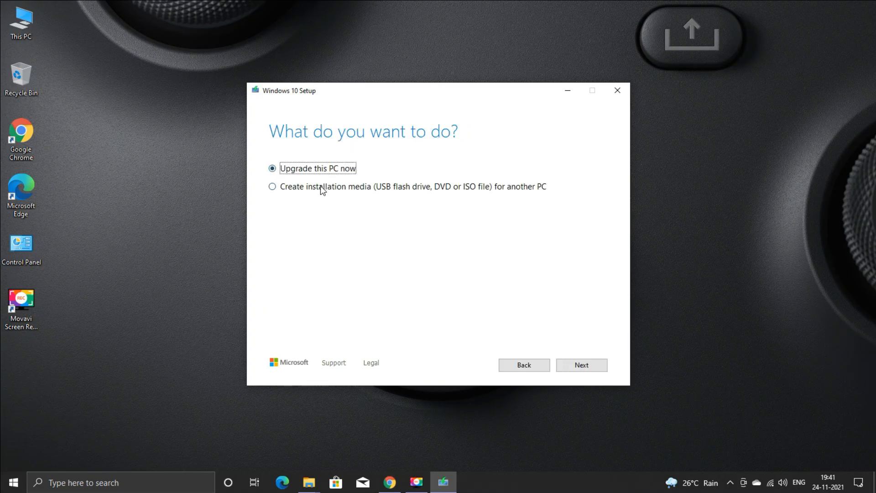
left_click(334, 187)
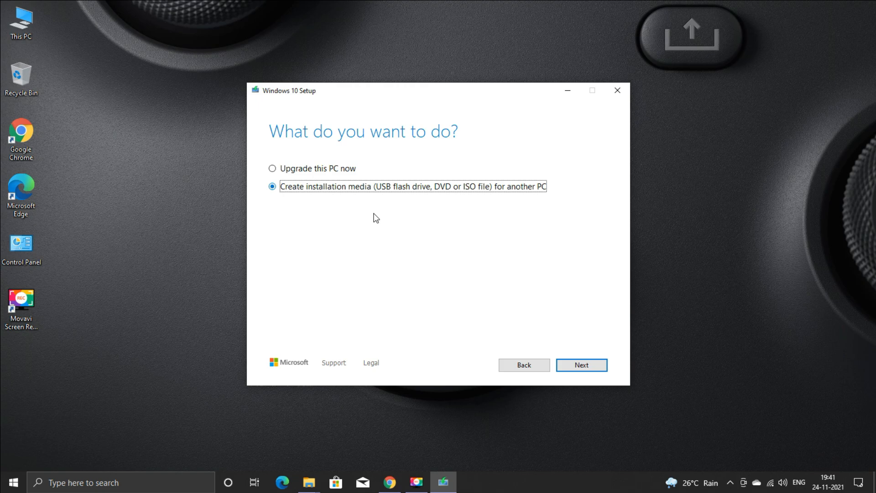
left_click(591, 367)
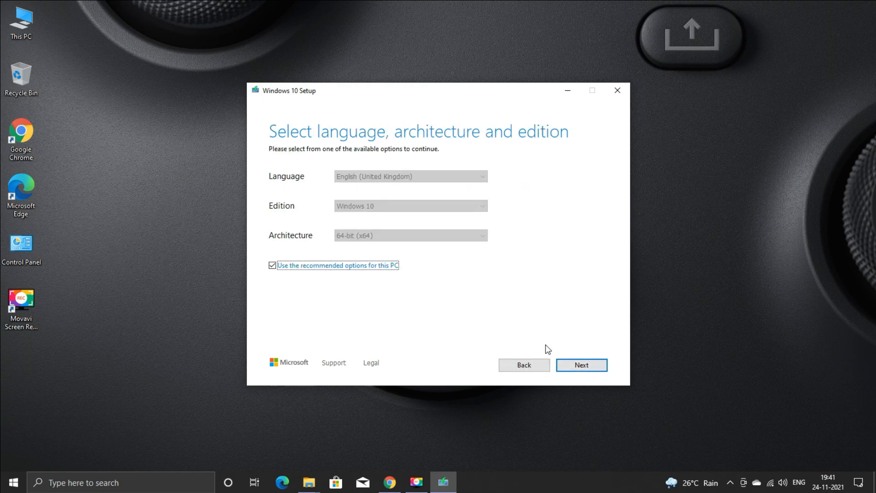
left_click(588, 369)
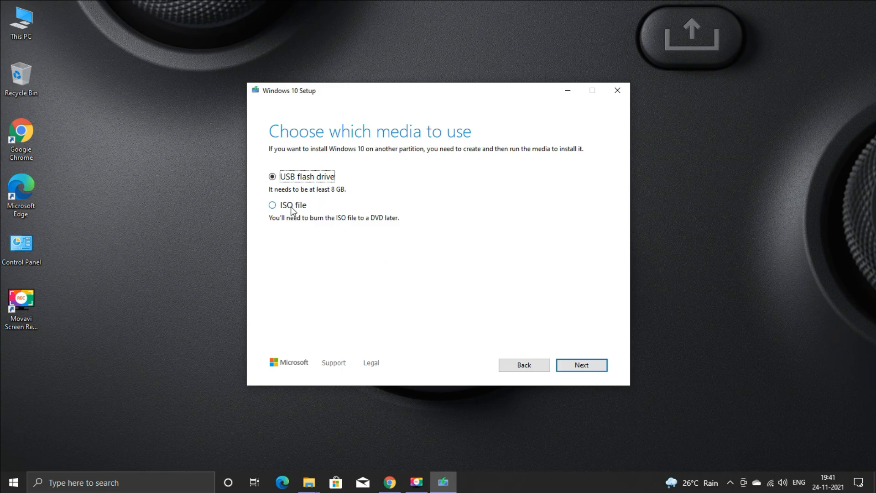
left_click(294, 208)
left_click(586, 367)
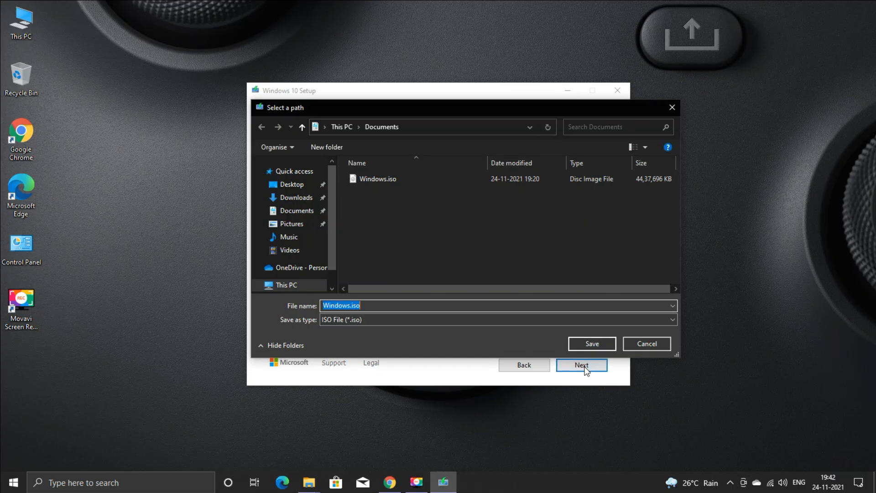
left_click(320, 197)
left_click(571, 344)
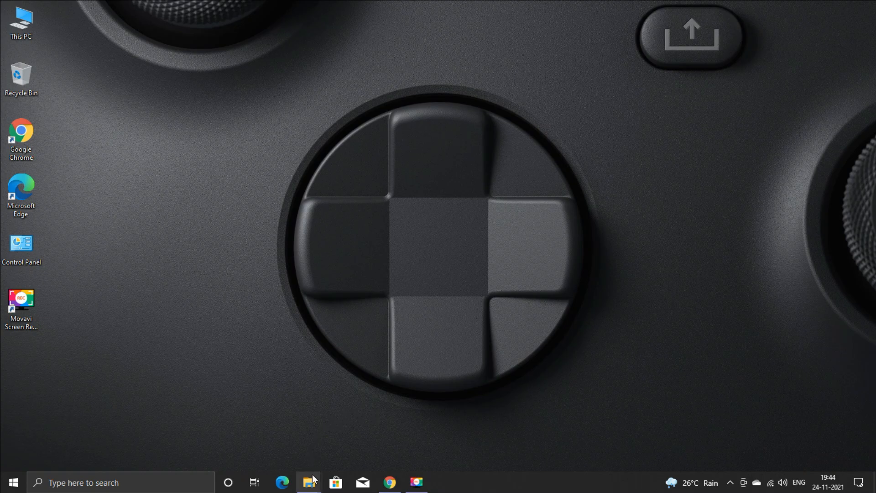
Step: Open the Documents folder in a maximised File Explorer window, mount Windows.iso and return to This PC
double_click(21, 22)
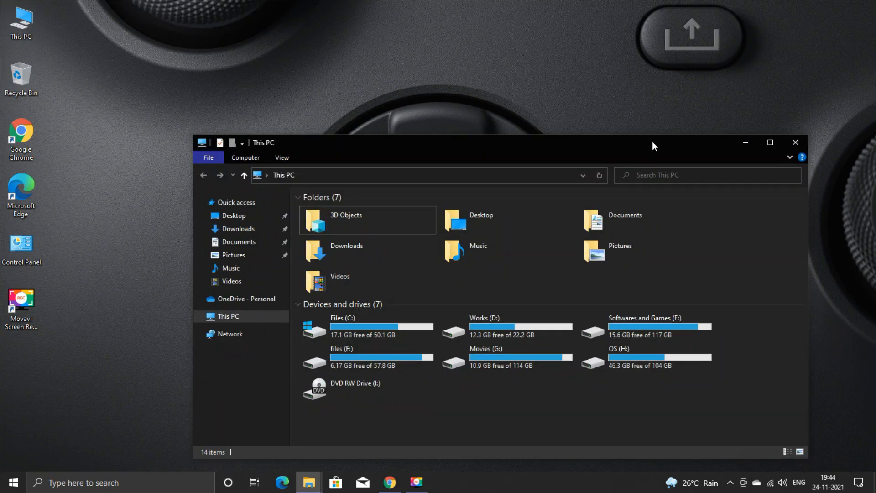
left_click(769, 143)
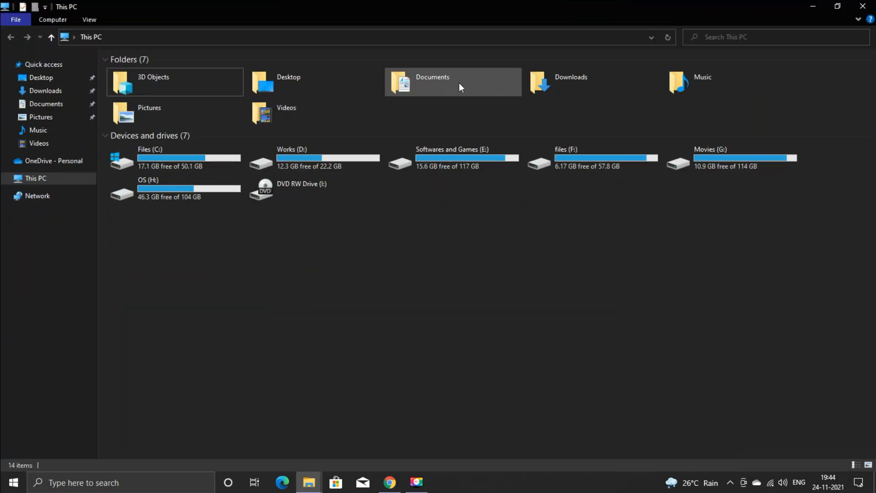
double_click(459, 83)
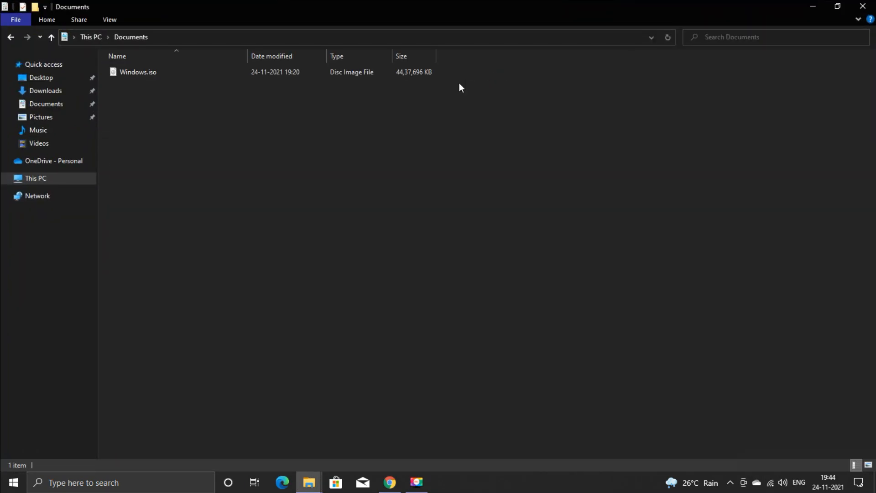
left_click(231, 73)
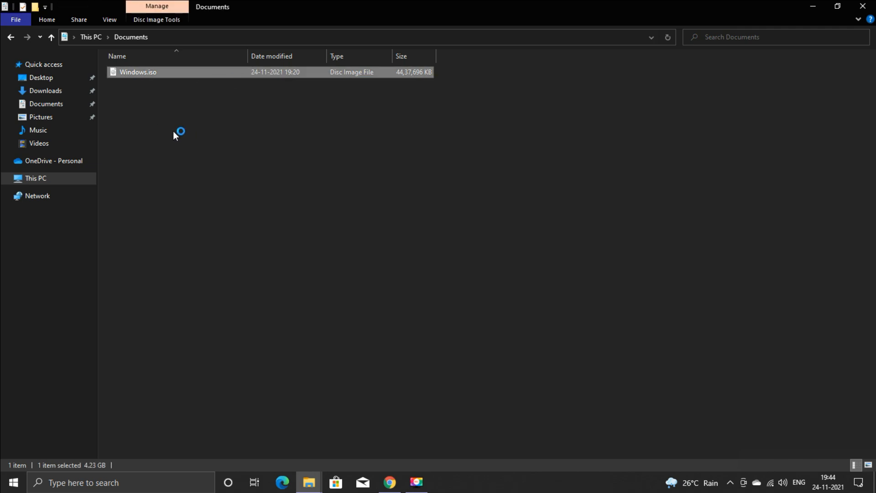
left_click(48, 38)
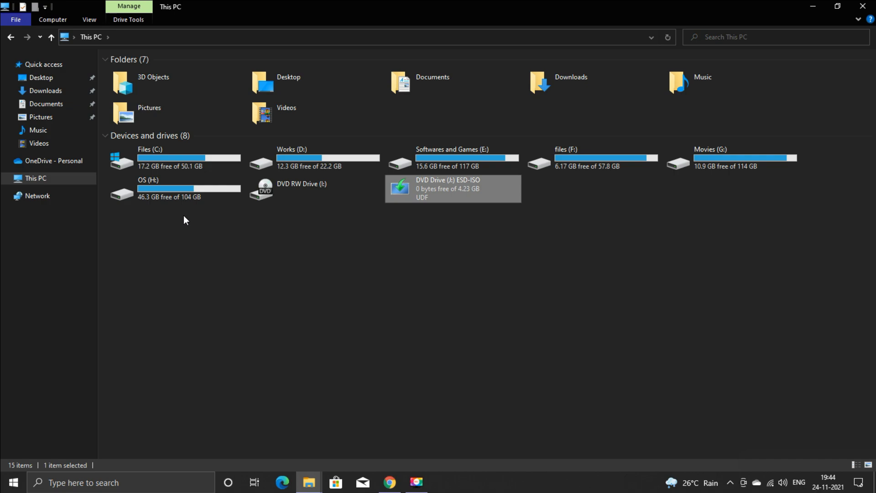
Step: Open the mounted DVD Drive (J:) ESD-ISO, copy all its files and folders, and minimise the window
double_click(457, 194)
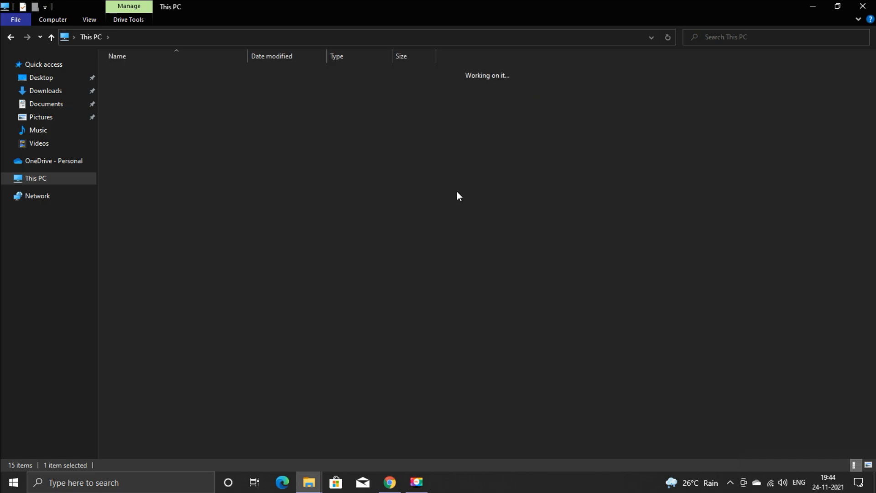
left_click_drag(196, 219, 279, 69)
right_click(279, 71)
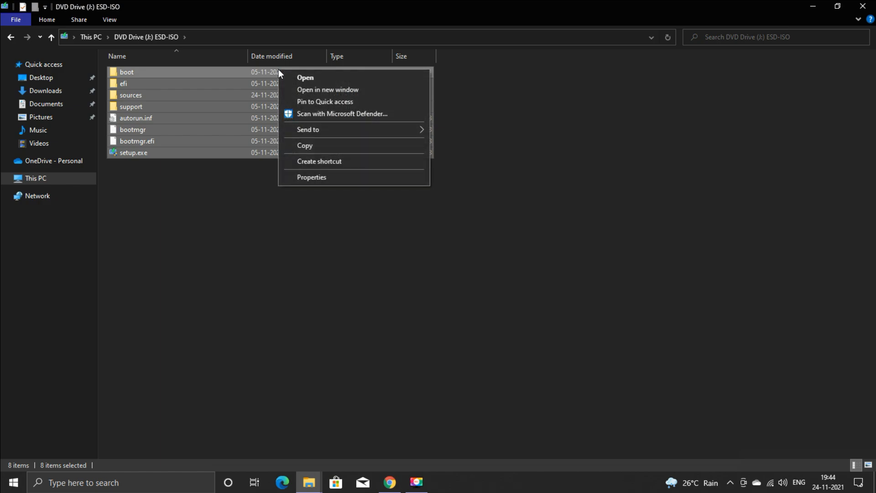
left_click(328, 145)
left_click(804, 8)
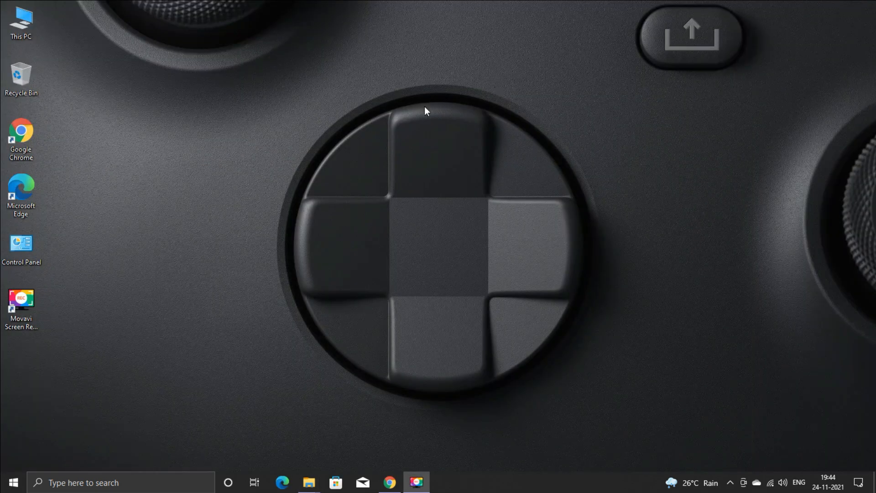
Step: Create a new folder on the desktop named "windows 11"
right_click(295, 136)
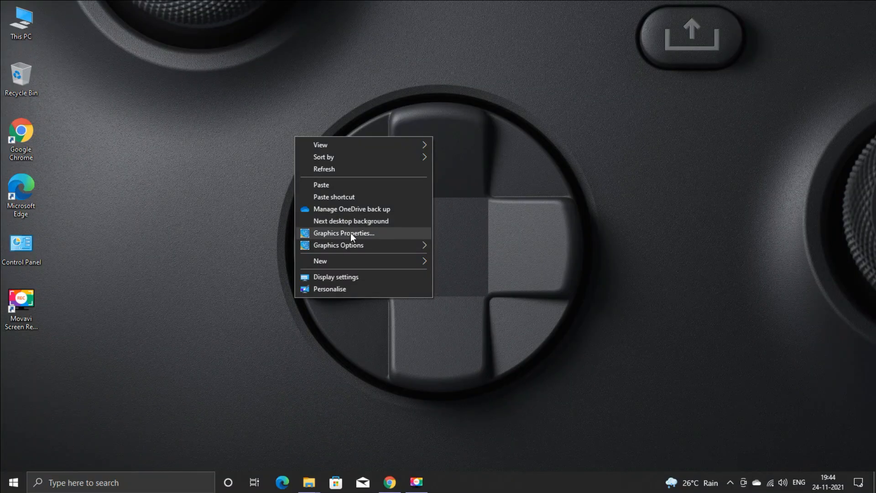
mouse_move(346, 260)
left_click(456, 261)
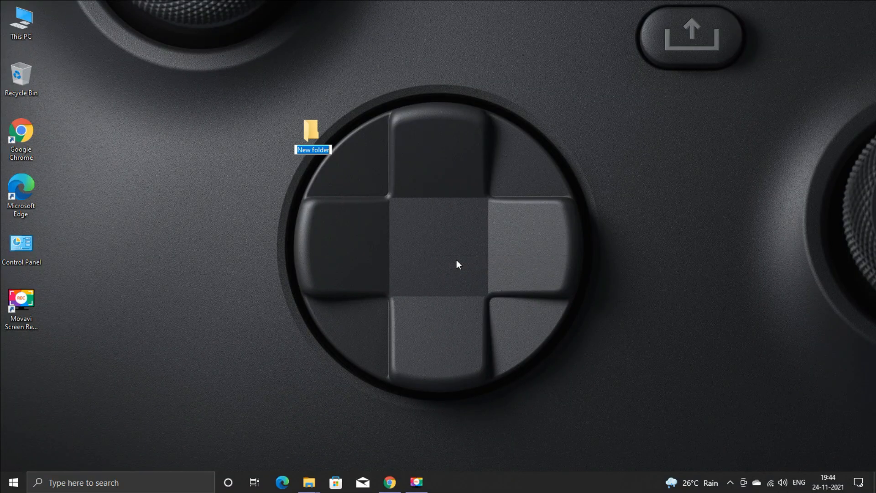
type("windows 11")
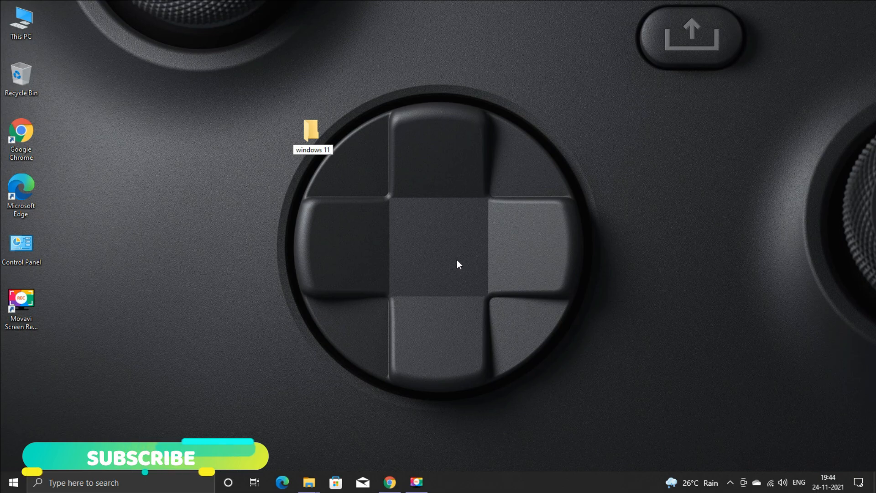
key("Return")
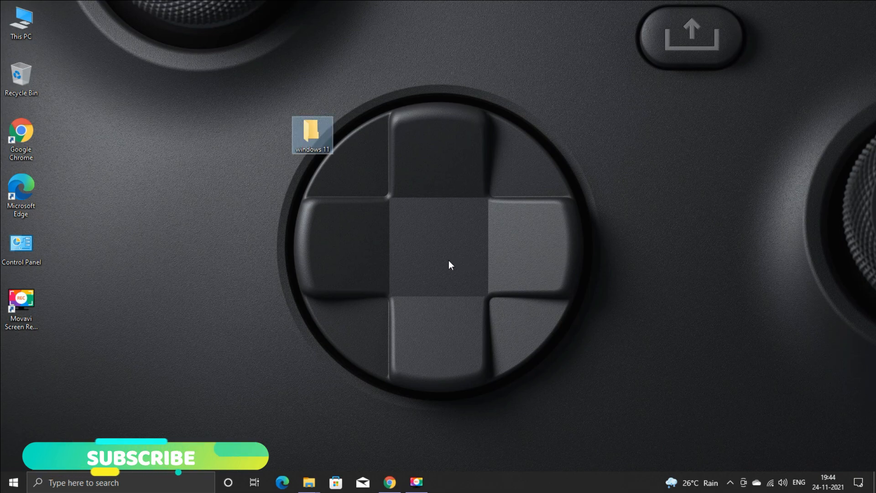
Step: Paste the copied installation files into the windows 11 folder and move the copy progress window aside
double_click(311, 131)
right_click(247, 121)
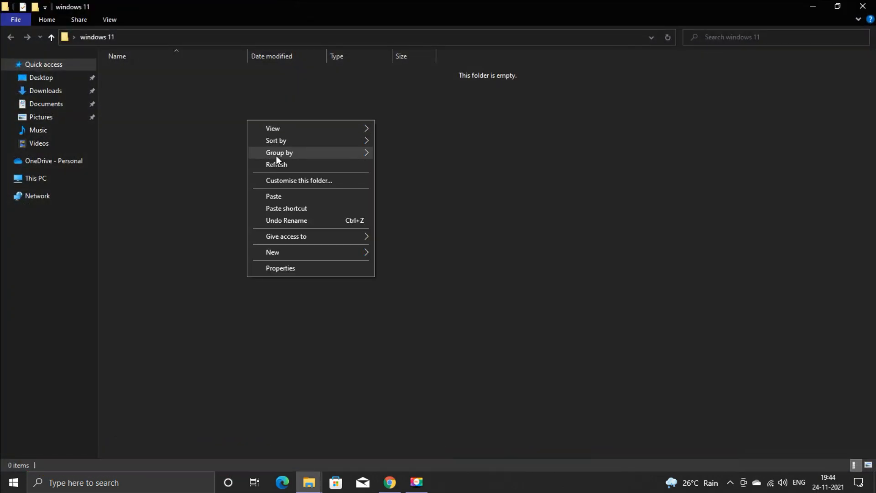
left_click(288, 197)
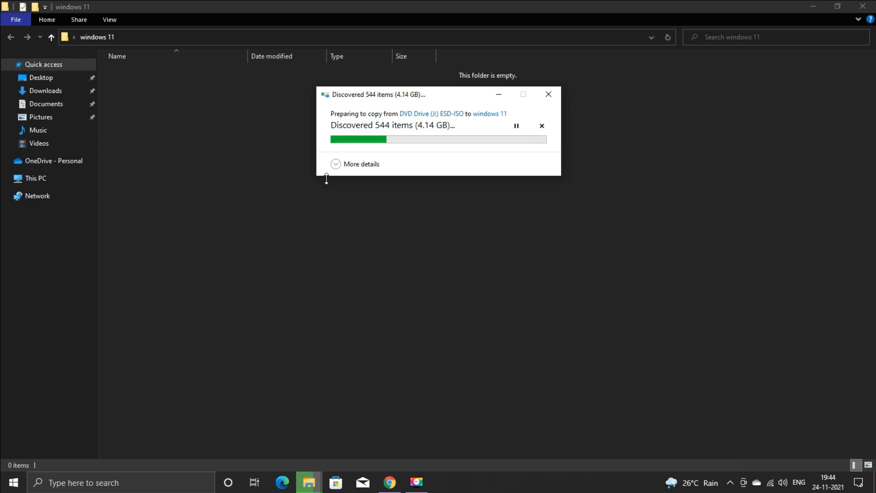
left_click_drag(442, 97, 646, 106)
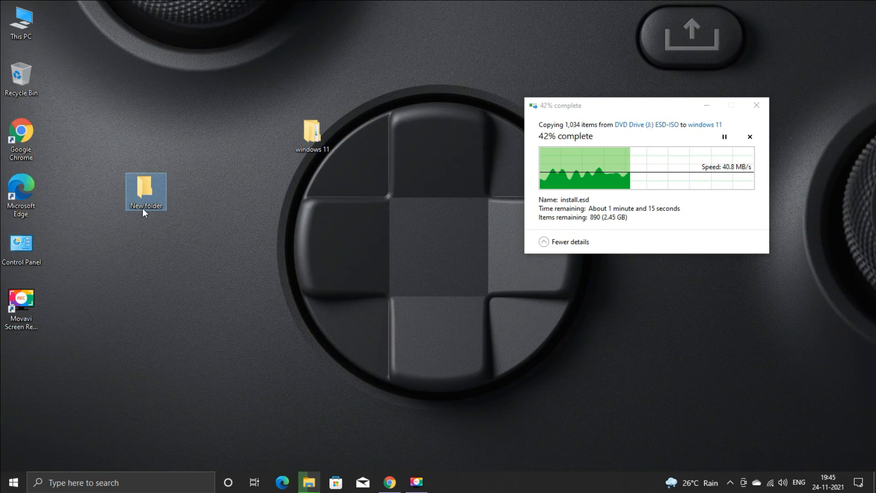
Step: Name the new desktop folder "windows 10"
type("windows 10")
key("Return")
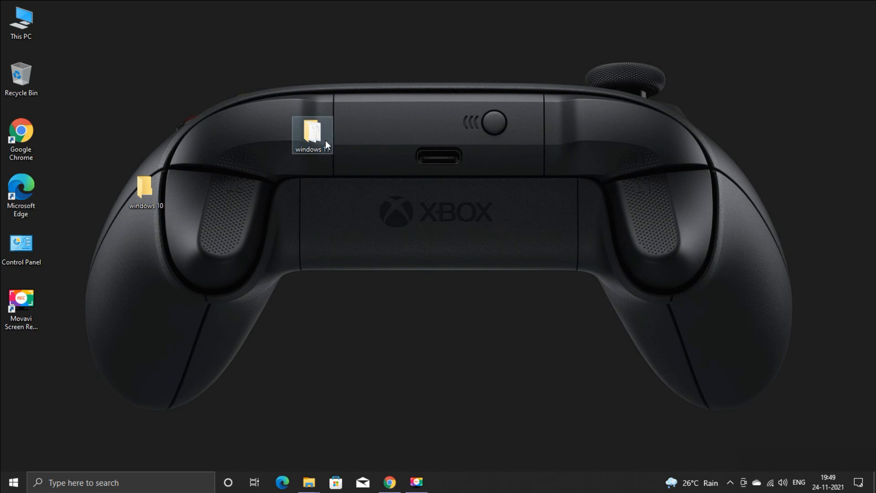
Step: Open the windows 11 folder and arrange it side by side with the contents of the ESD-USB (K:) drive
double_click(325, 140)
key("ctrl+a")
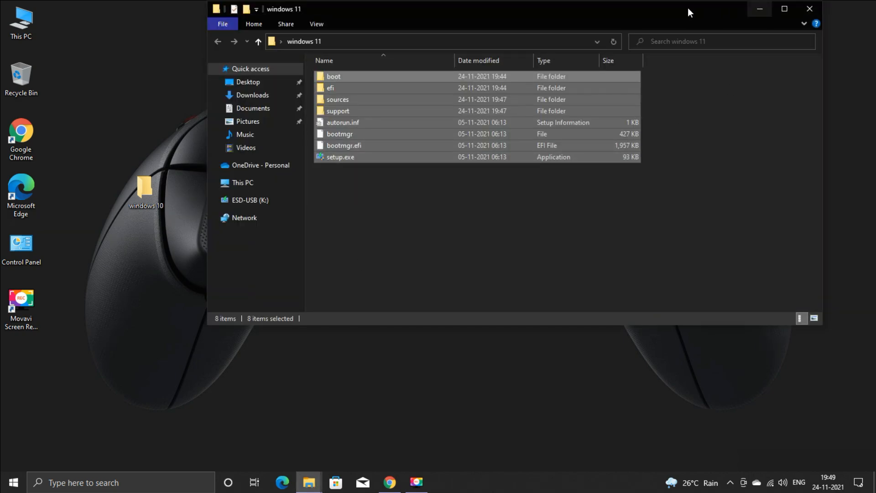
left_click_drag(688, 13, 875, 86)
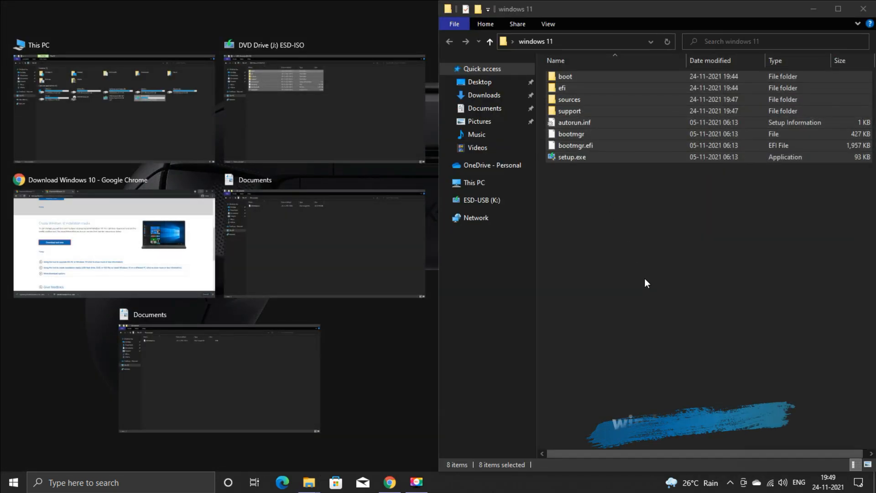
left_click(196, 155)
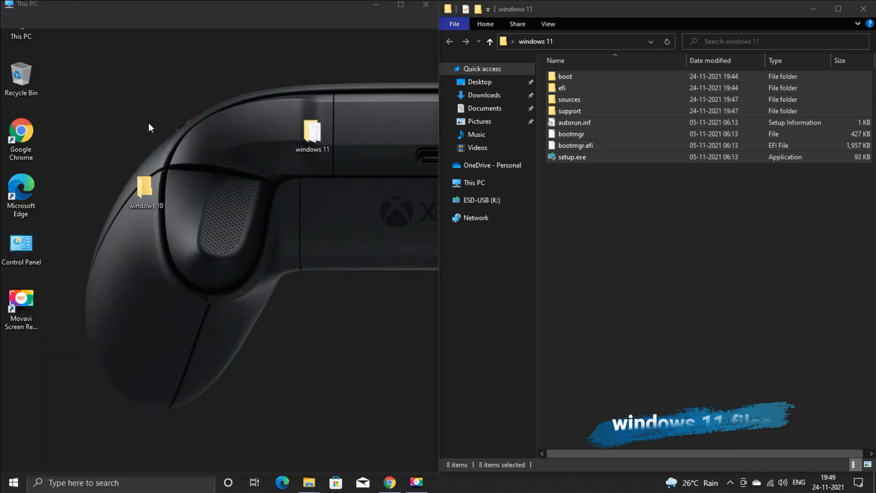
double_click(196, 335)
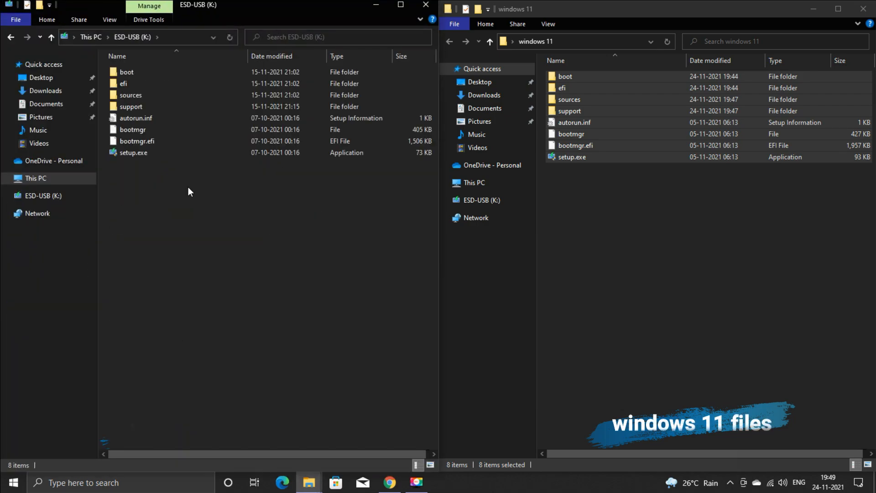
Step: Look through the files in the sources folder of the windows 11 folder
left_click(600, 206)
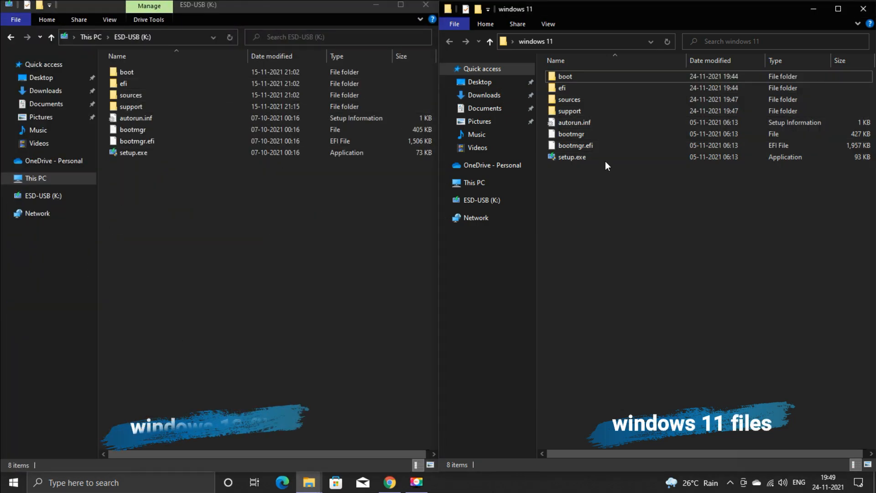
double_click(580, 101)
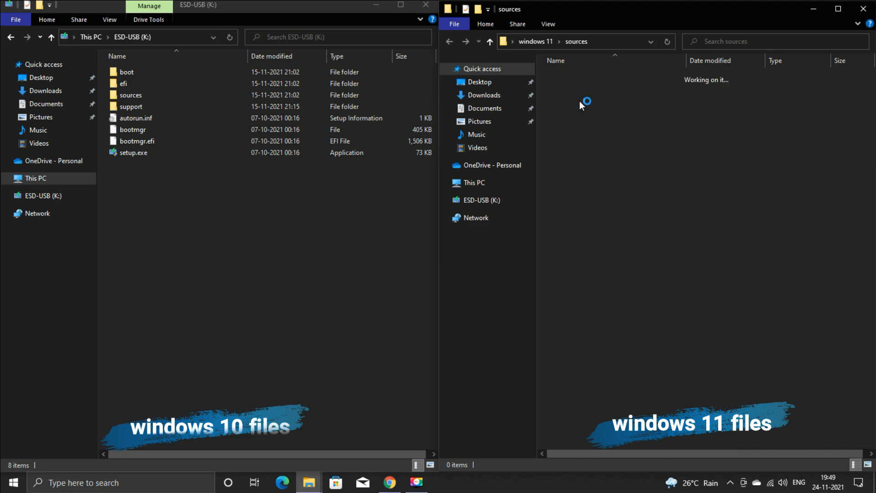
scroll(595, 261, "down", 17)
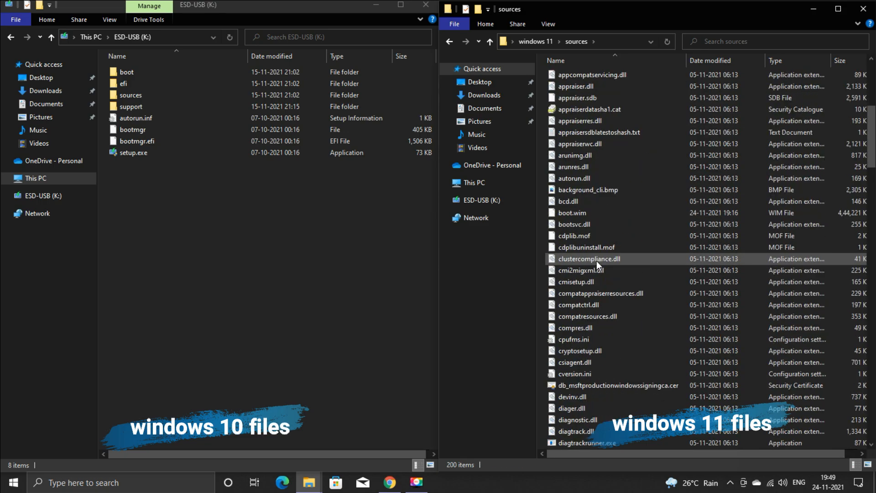
scroll(596, 261, "up", 9)
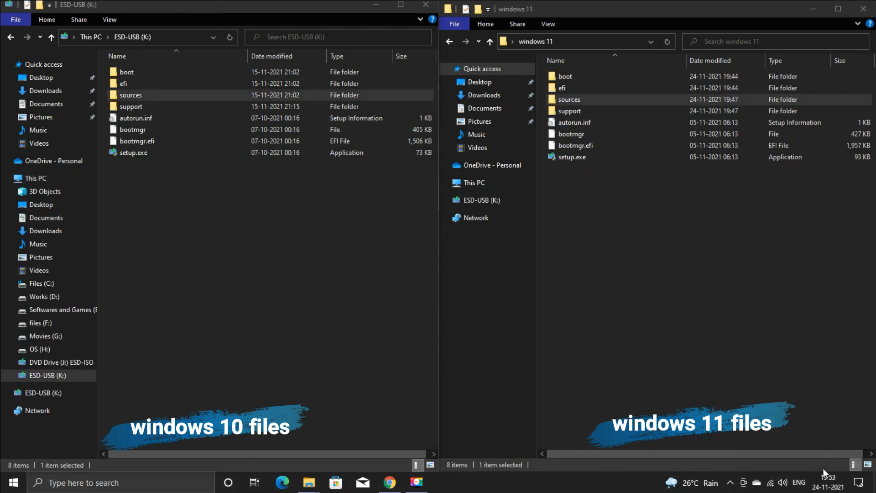
Step: Permanently delete install.esd from the sources folder of the ESD-USB (K:) drive
double_click(172, 94)
scroll(186, 342, "down", 3)
scroll(185, 344, "down", 4)
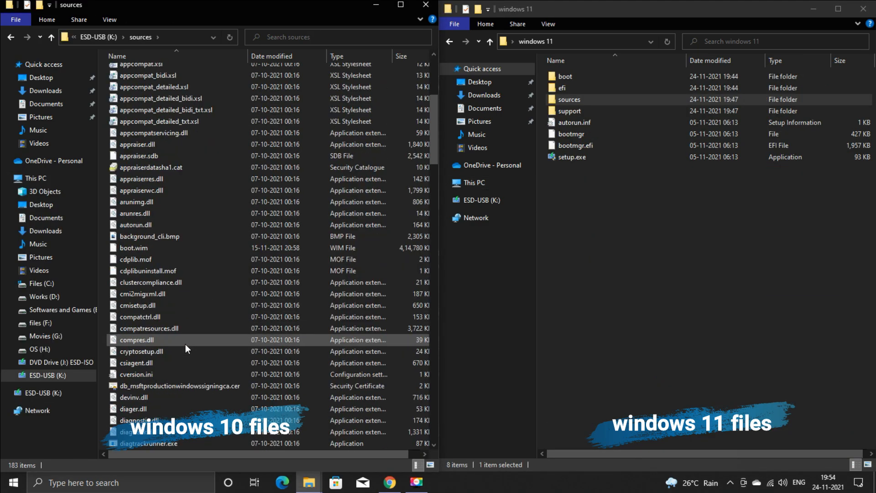
scroll(190, 320, "down", 4)
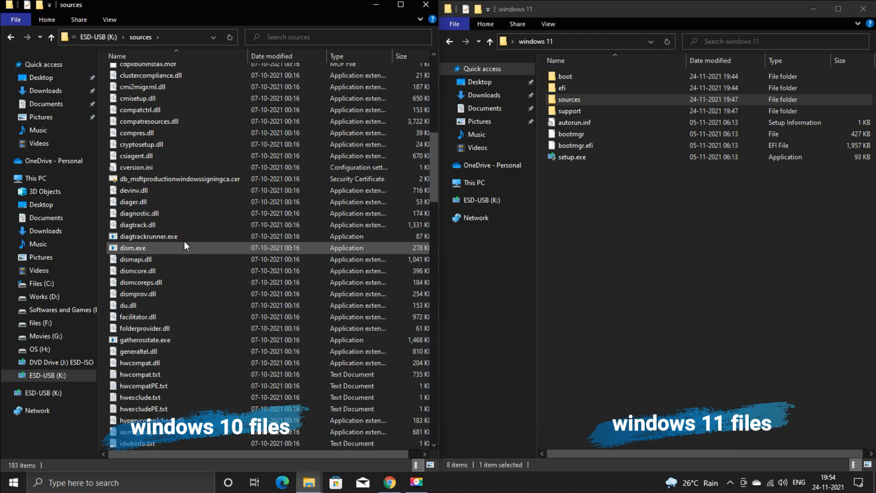
scroll(220, 333, "down", 4)
scroll(220, 335, "down", 1)
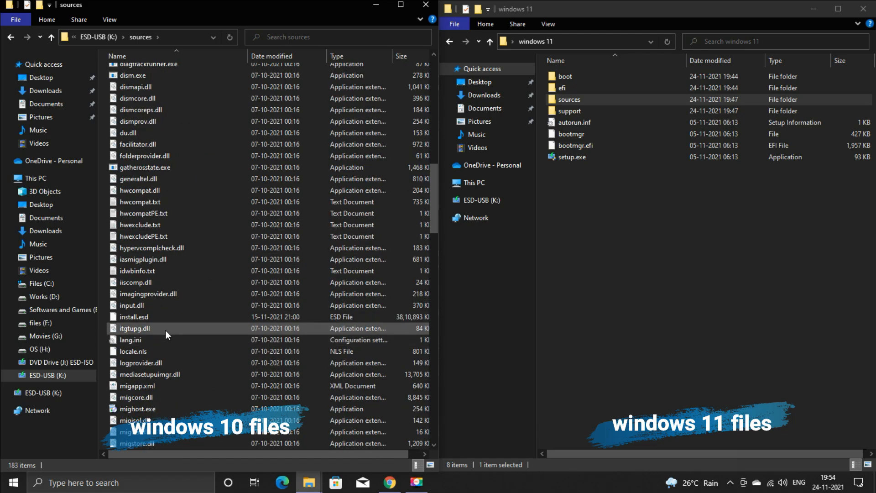
left_click(146, 316)
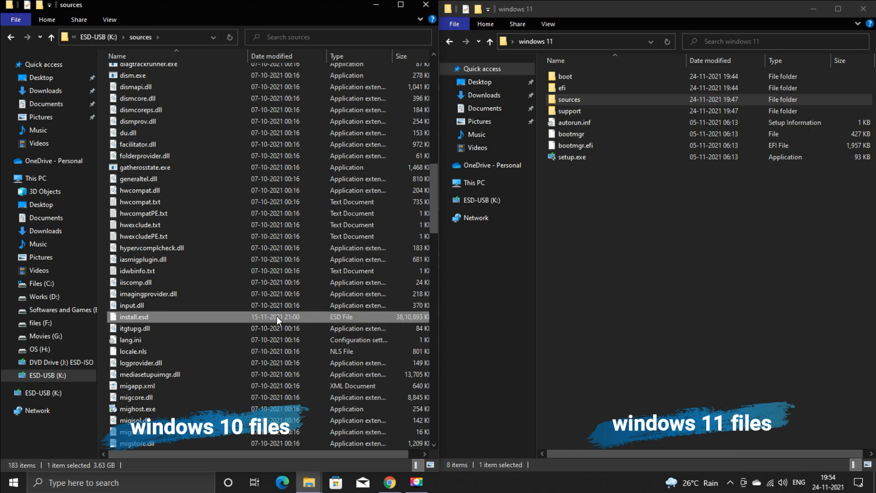
key("shift+Delete")
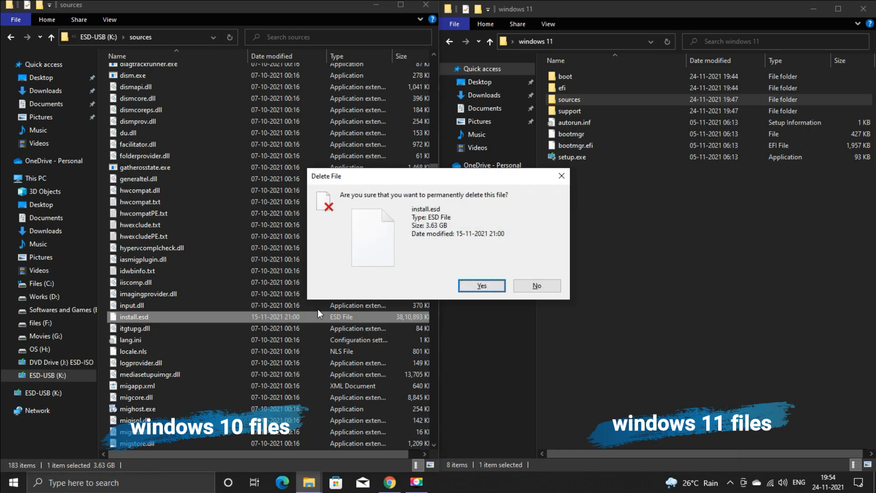
left_click(475, 286)
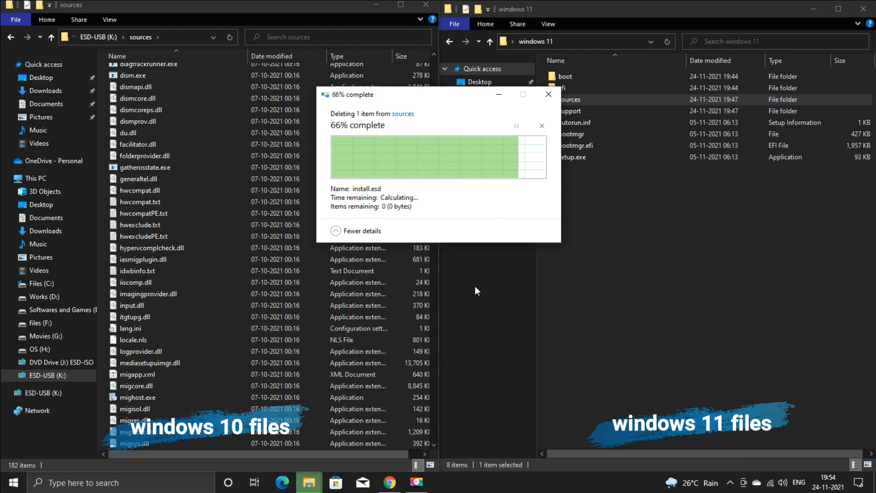
Step: Copy install.esd from the windows 11 sources folder into the sources folder of the ESD-USB (K:) drive
double_click(579, 98)
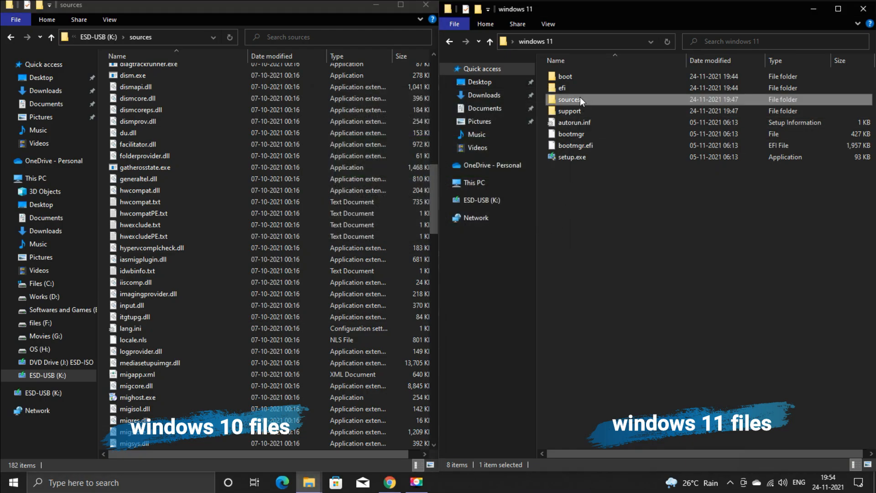
scroll(591, 246, "down", 3)
scroll(590, 250, "down", 12)
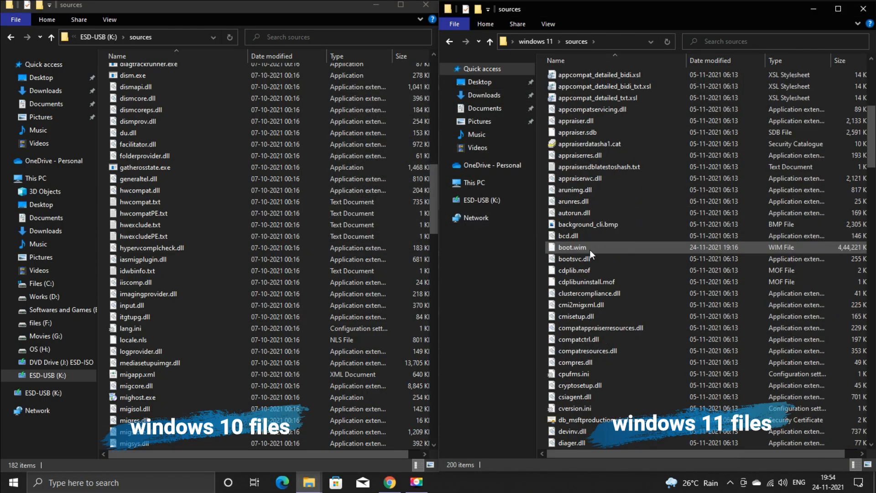
scroll(588, 259, "down", 8)
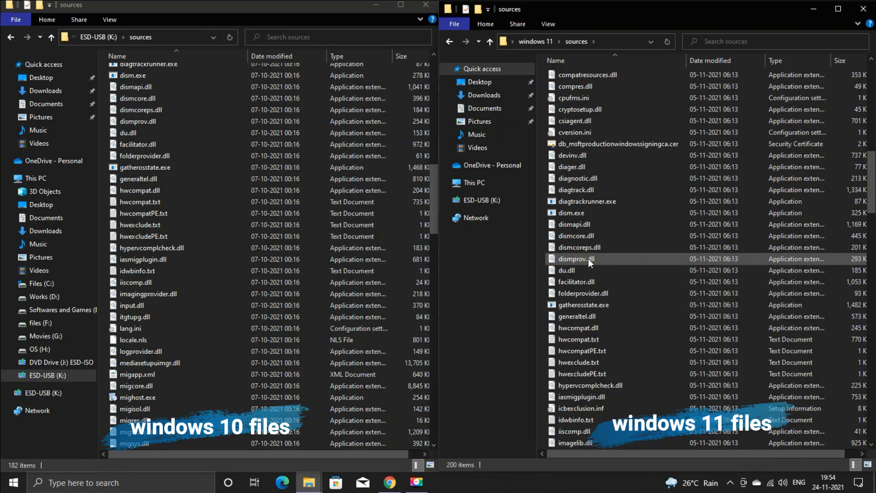
left_click(602, 340)
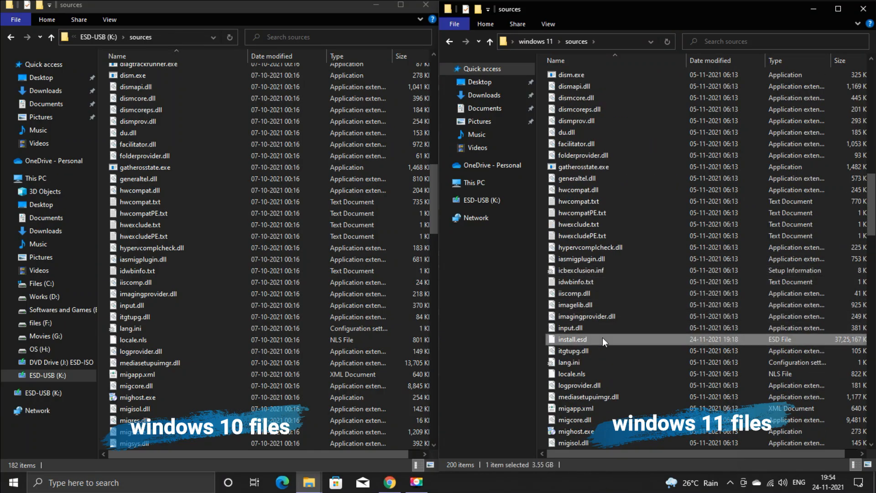
right_click(613, 338)
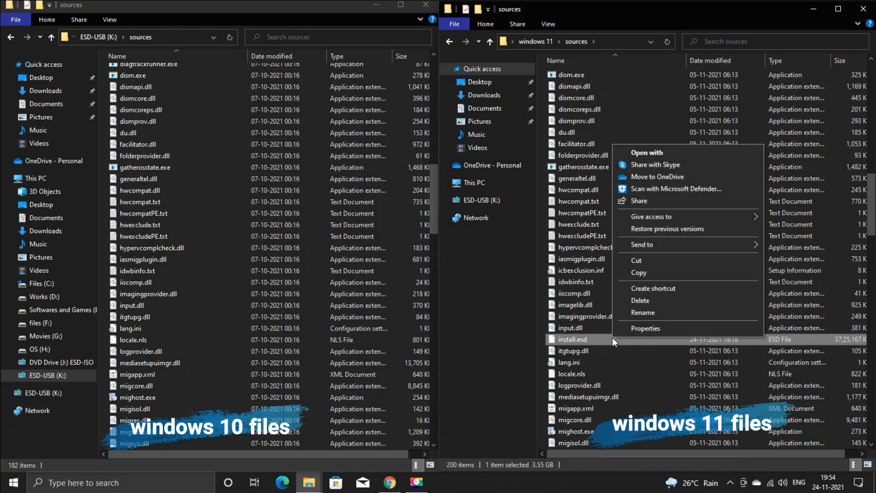
left_click(633, 274)
right_click(220, 315)
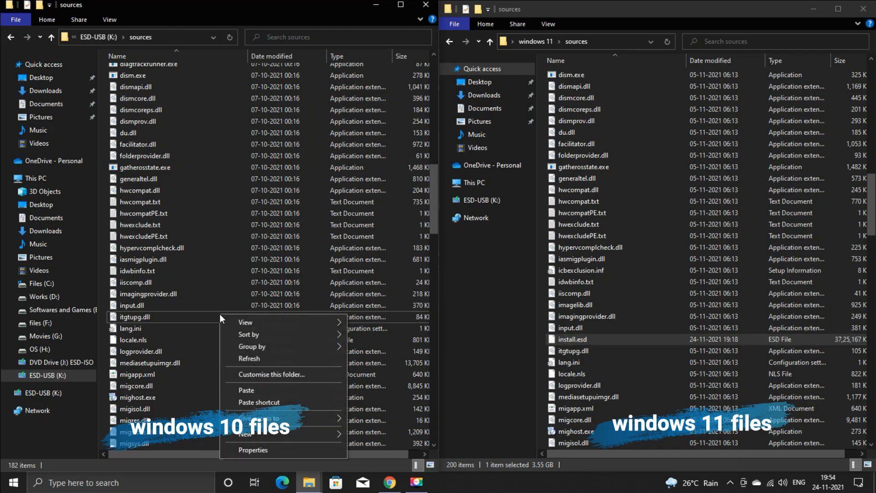
left_click(263, 389)
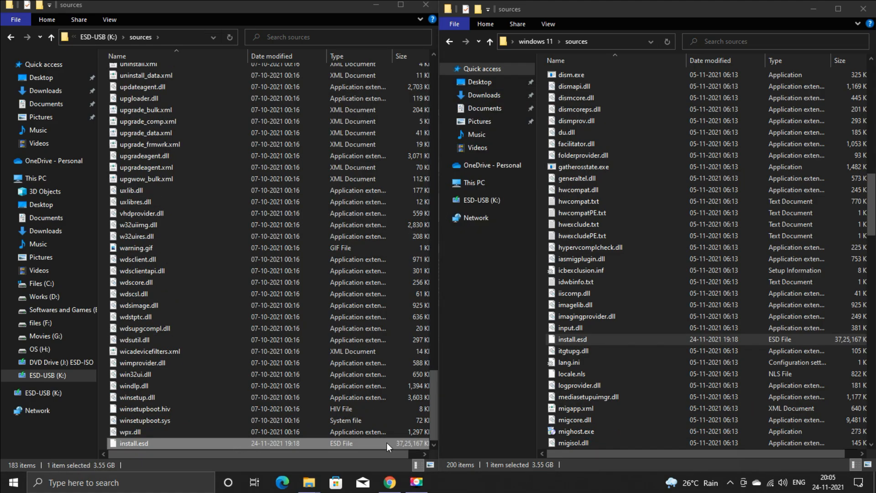
Step: Show the desktop and extract appraiserres.zip to the proposed appraiserres folder
left_click(875, 484)
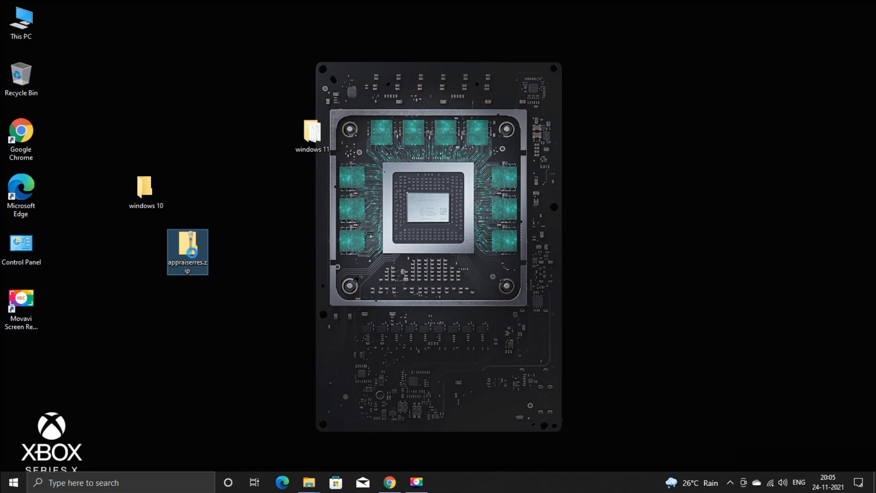
right_click(192, 253)
left_click(236, 56)
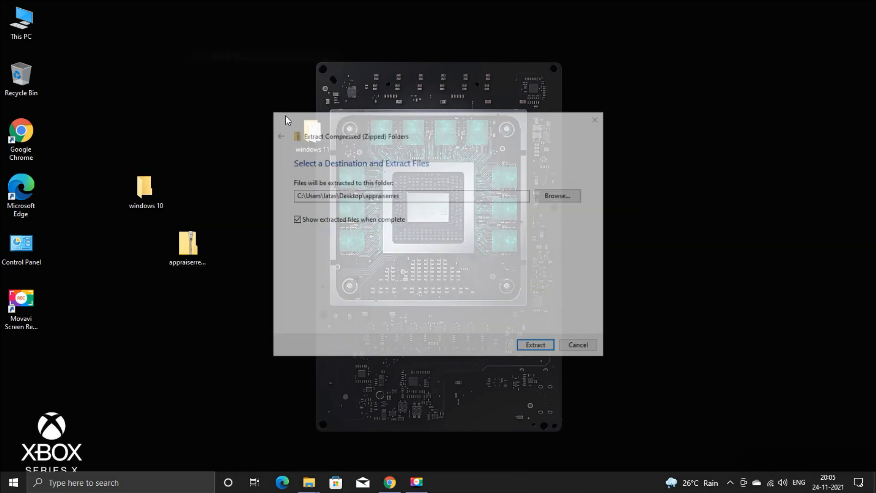
left_click(535, 348)
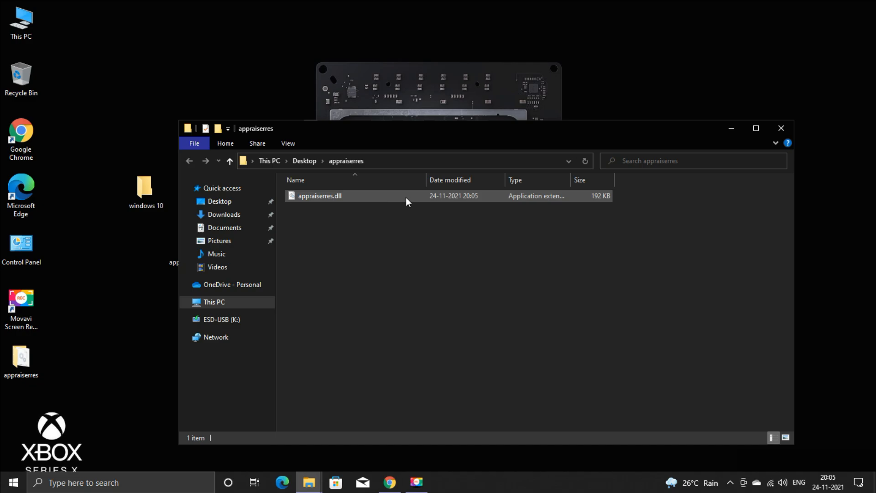
Step: Copy the extracted appraiserres.dll file and minimize the appraiserres folder window
left_click(408, 202)
right_click(407, 202)
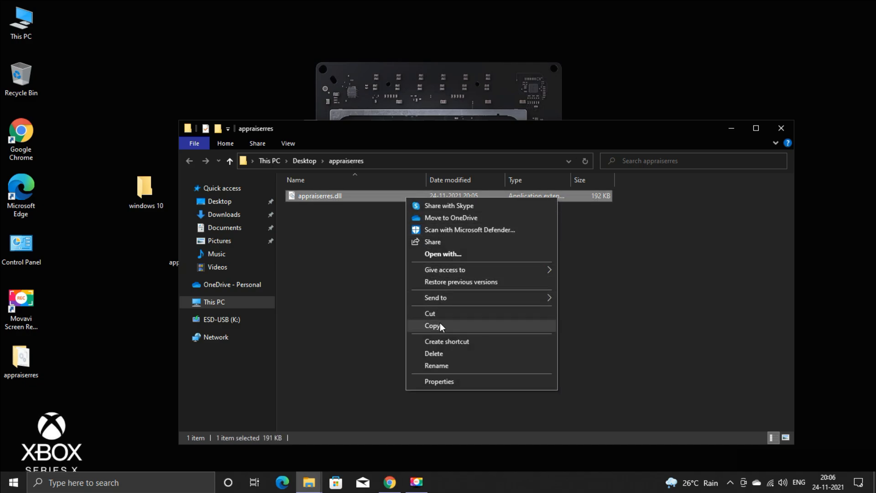
left_click(461, 326)
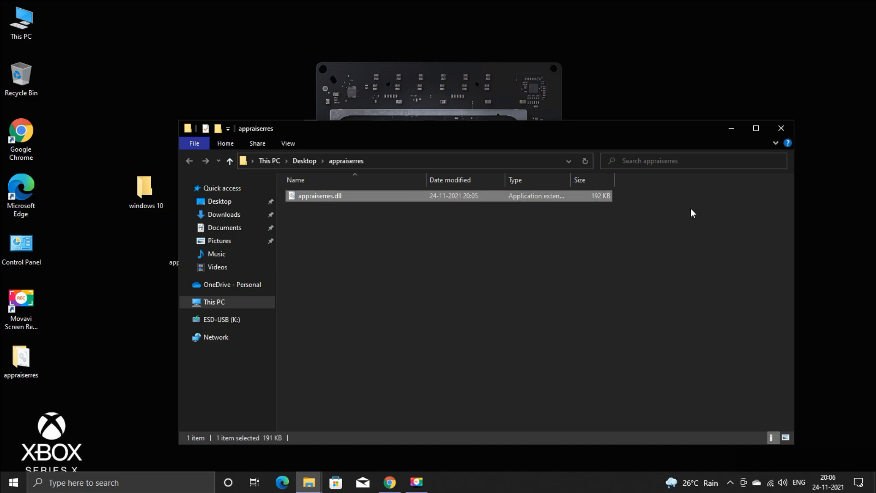
left_click(732, 128)
Step: Paste appraiserres.dll into the sources folder of the ESD-USB (K:) drive, replacing the existing file
mouse_move(309, 484)
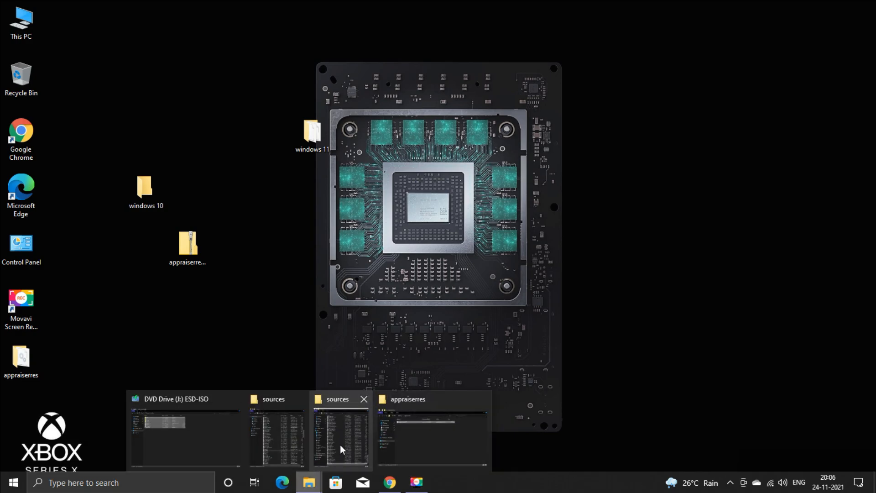
left_click(334, 439)
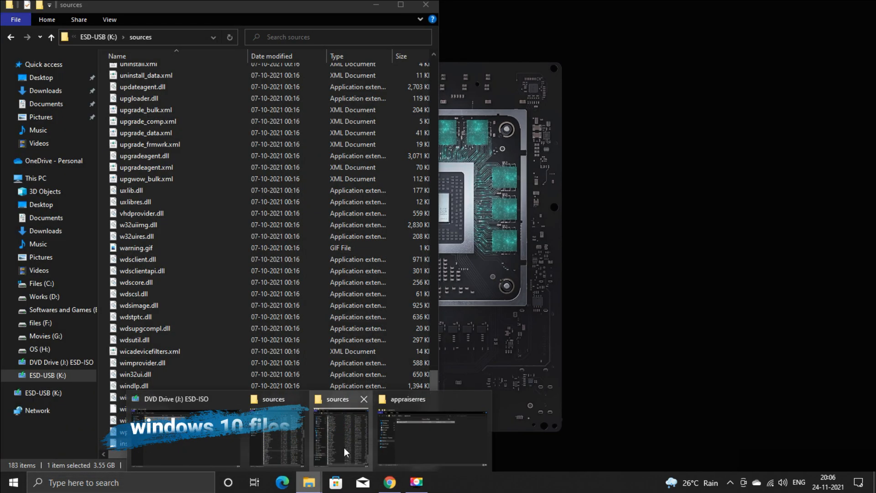
left_click(433, 461)
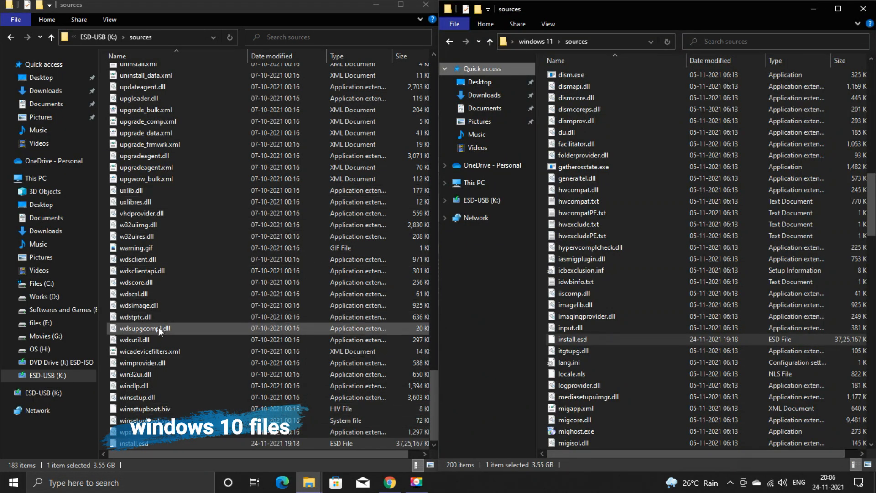
scroll(231, 207, "up", 4)
scroll(233, 206, "up", 2)
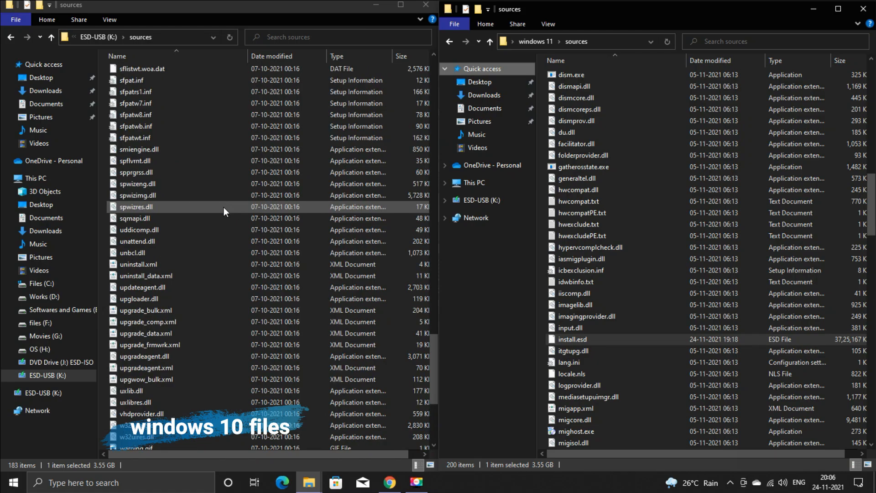
right_click(224, 208)
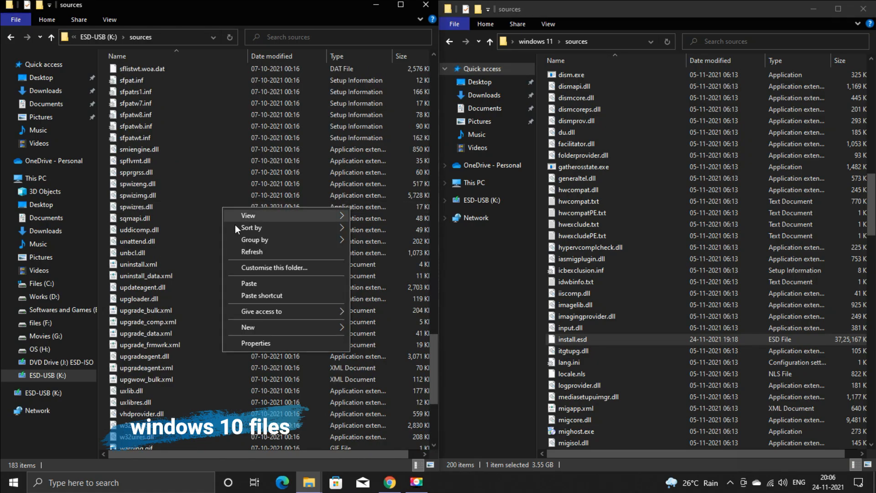
left_click(272, 280)
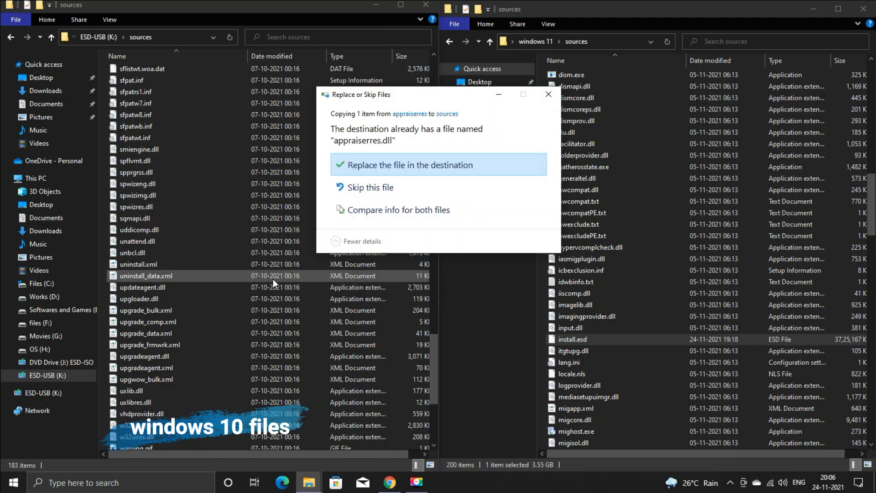
left_click(437, 172)
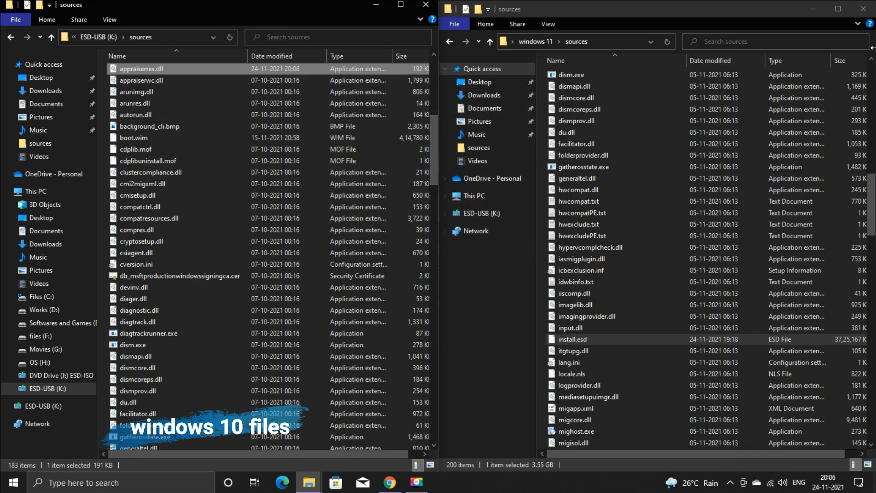
Step: Close the windows 11 sources window and run setup.exe from the root of the ESD-USB (K:) drive, allowing it to make changes
left_click(863, 9)
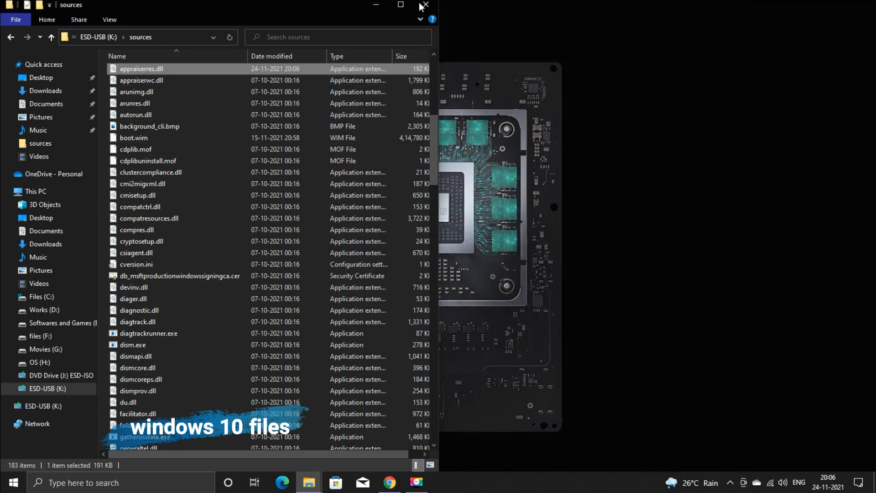
left_click(398, 8)
left_click(132, 37)
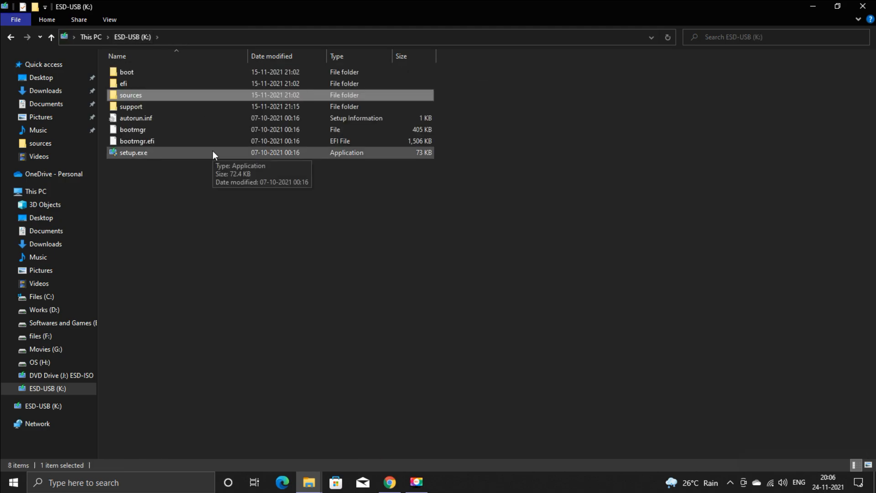
double_click(213, 152)
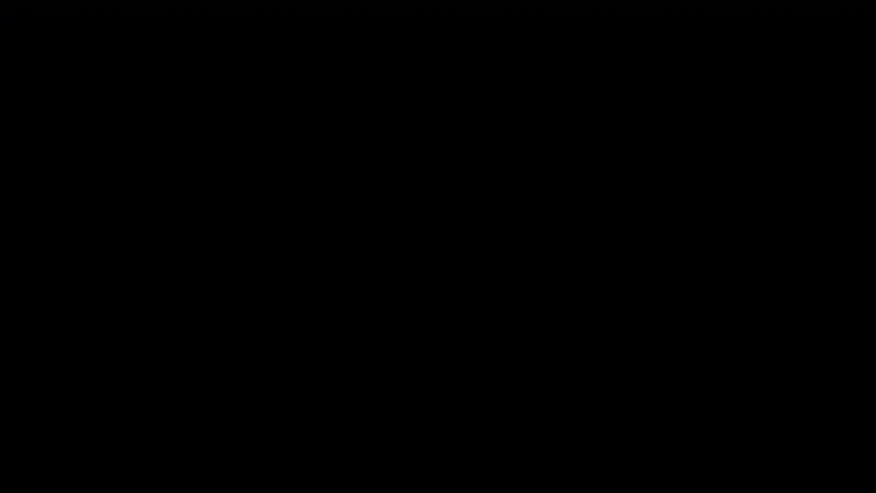
left_click(381, 321)
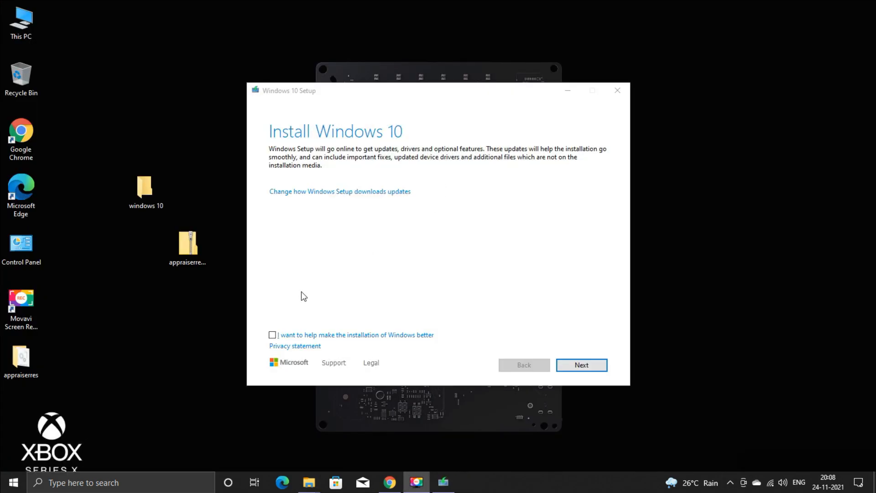
Step: Change how Windows Setup downloads updates to "Not at the moment" and continue
left_click(355, 194)
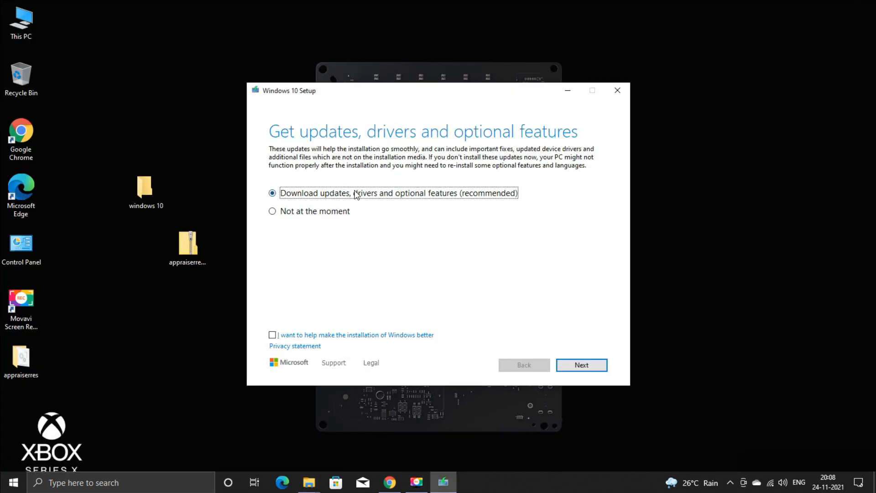
left_click(309, 213)
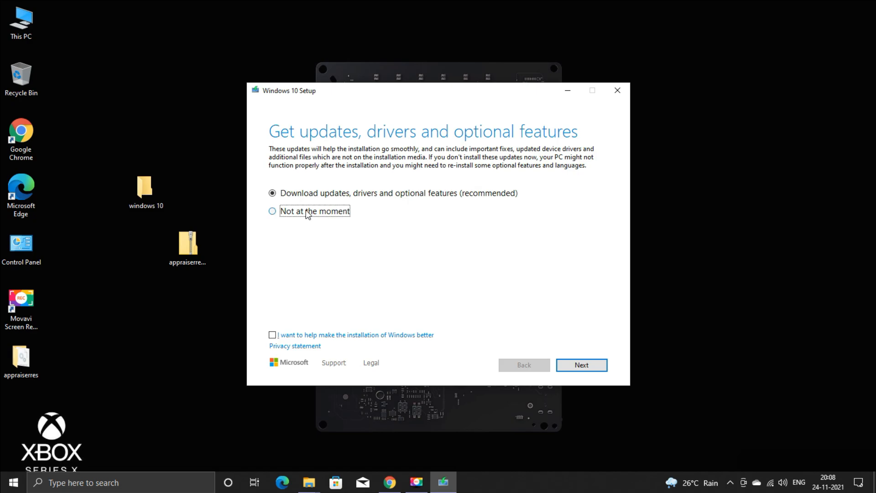
left_click(579, 365)
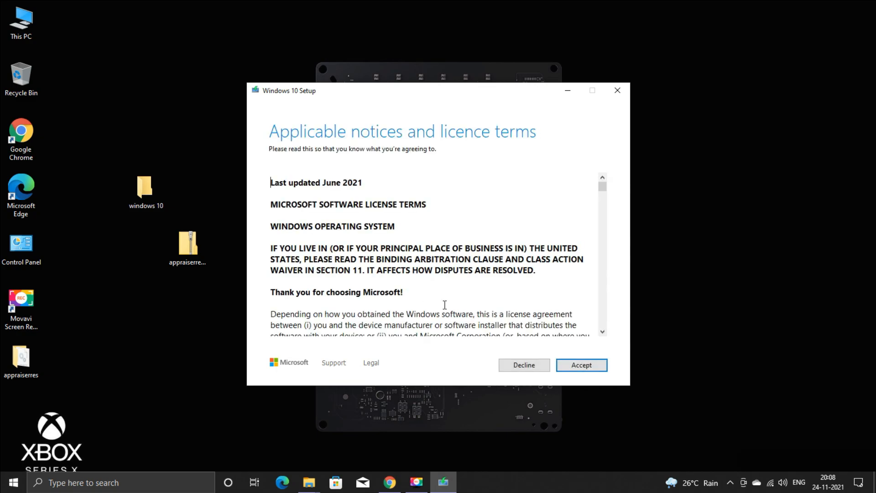
Step: Accept the licence terms and confirm "Keep personal files and apps" as what to keep
scroll(445, 305, "down", 5)
left_click(593, 368)
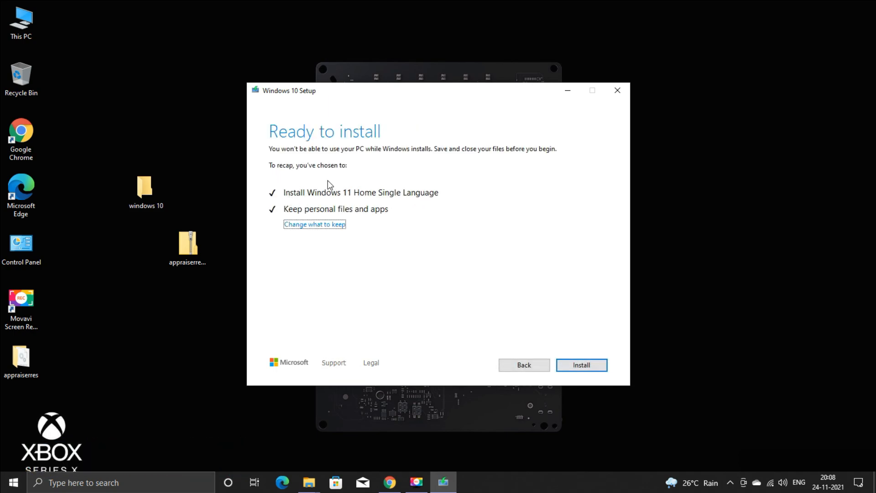
left_click(314, 226)
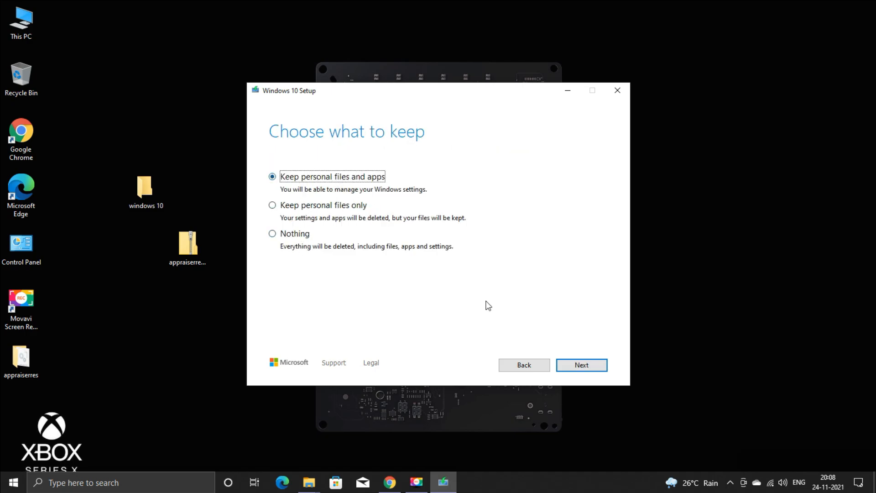
left_click(587, 366)
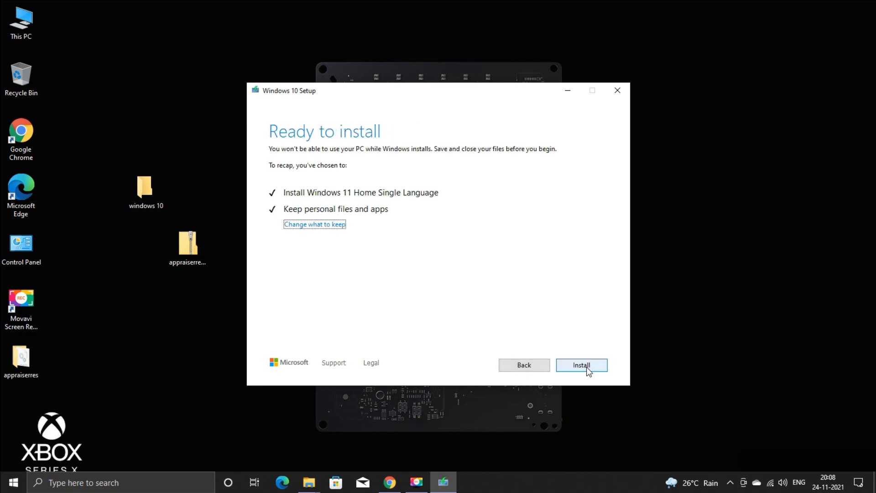
Step: Start the installation of Windows 11 Home Single Language with personal files and apps kept
left_click(587, 367)
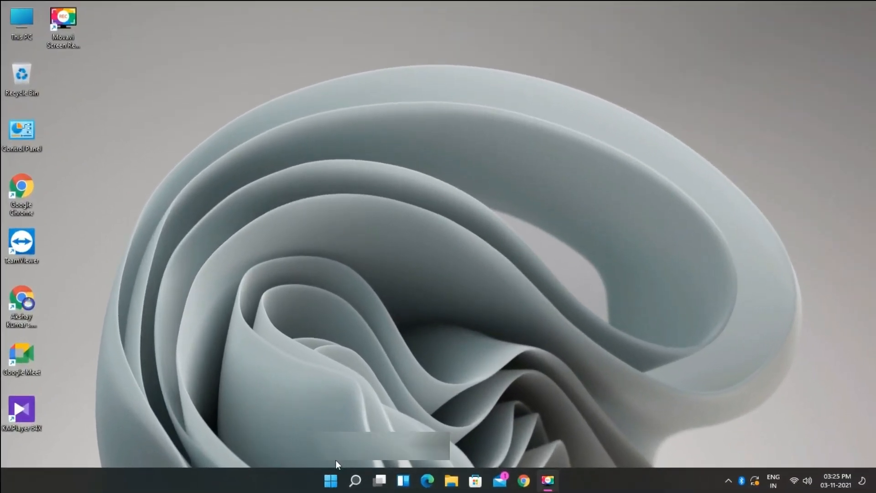
Step: Look through the pinned apps and the full list of installed apps in the Windows 11 Start menu
left_click(274, 435)
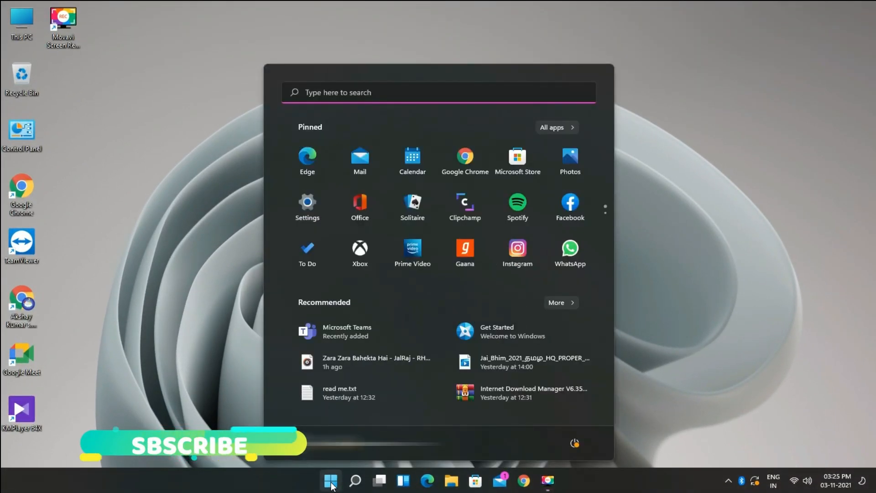
scroll(518, 230, "down", 1)
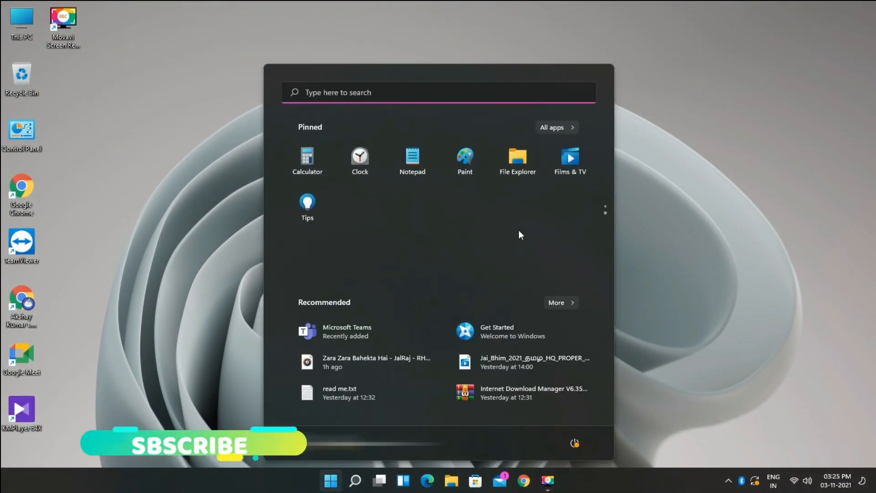
scroll(519, 230, "up", 1)
left_click(573, 130)
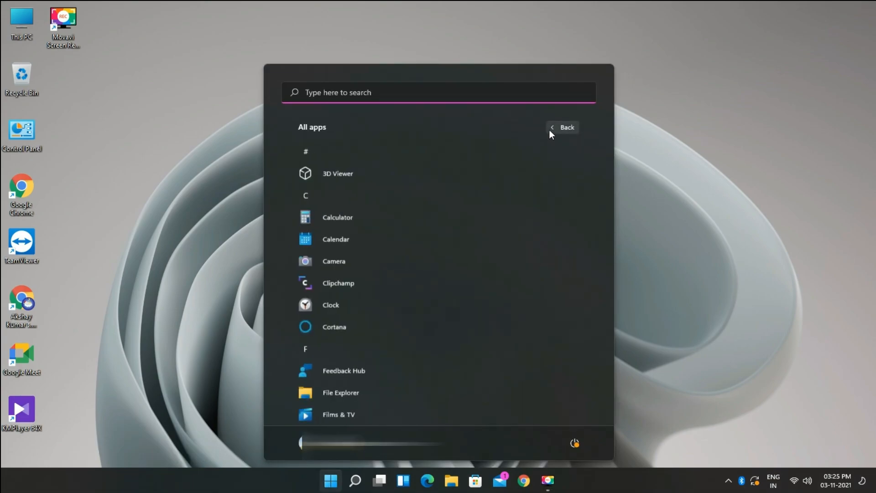
scroll(437, 329, "down", 4)
scroll(441, 350, "down", 6)
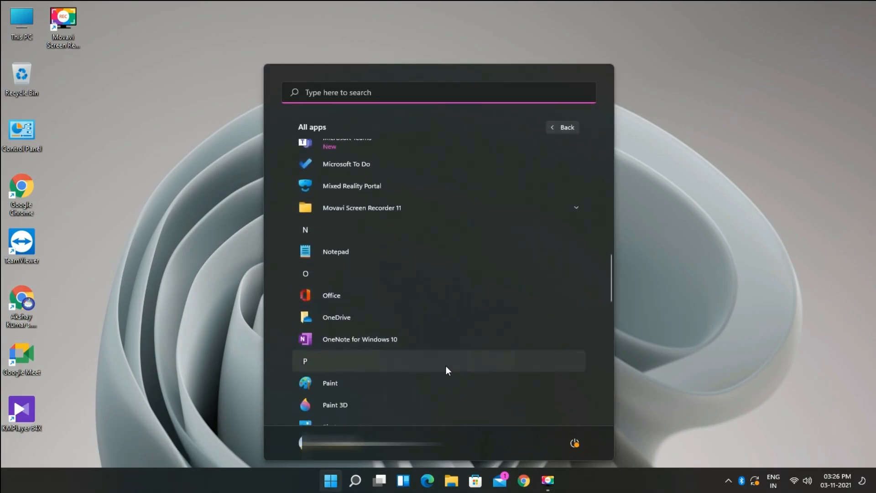
scroll(446, 368, "down", 2)
scroll(445, 369, "up", 4)
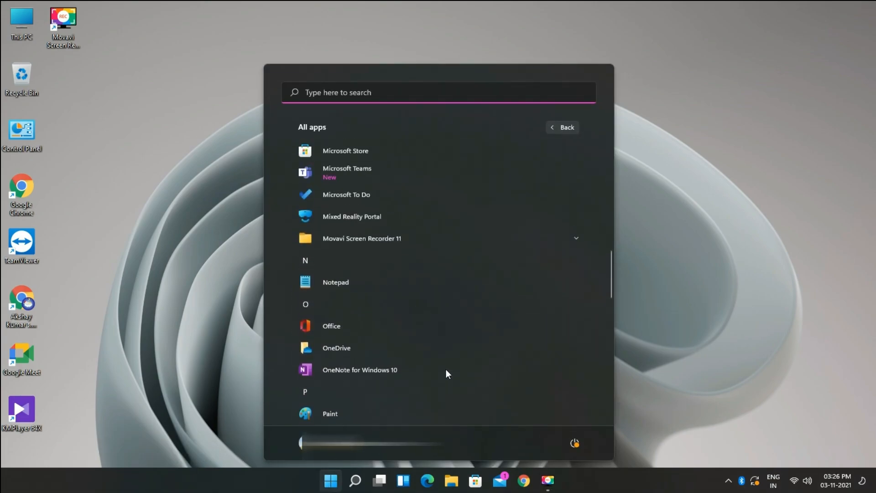
Step: Switch to the Microsoft Store and browse the Home page's popular apps, themes and top free games
left_click(475, 481)
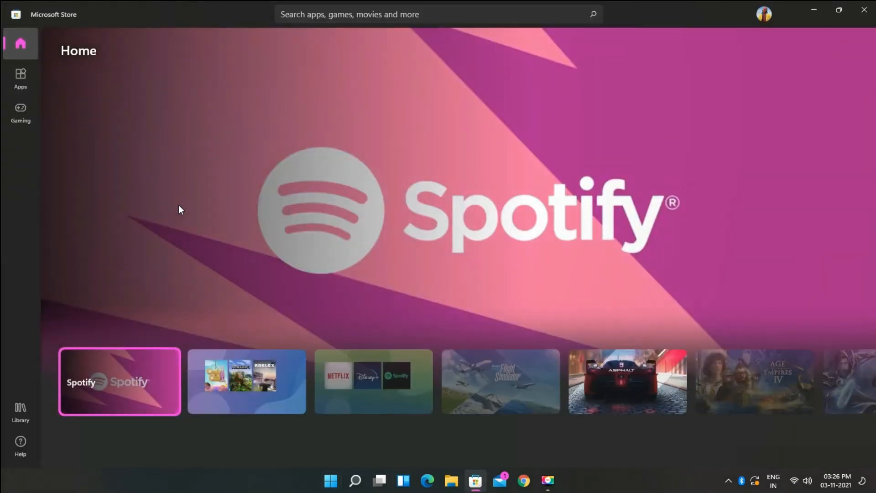
scroll(323, 252, "down", 3)
scroll(323, 253, "down", 10)
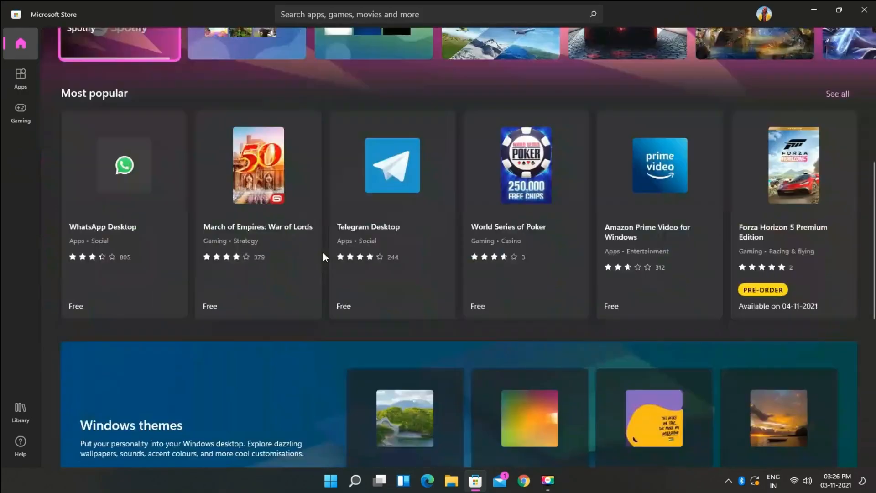
scroll(324, 255, "down", 10)
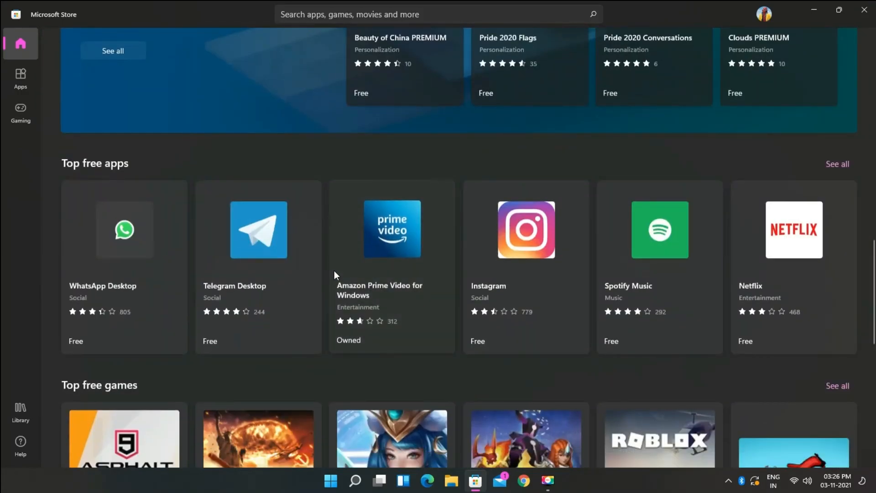
scroll(335, 272, "down", 2)
scroll(335, 272, "up", 13)
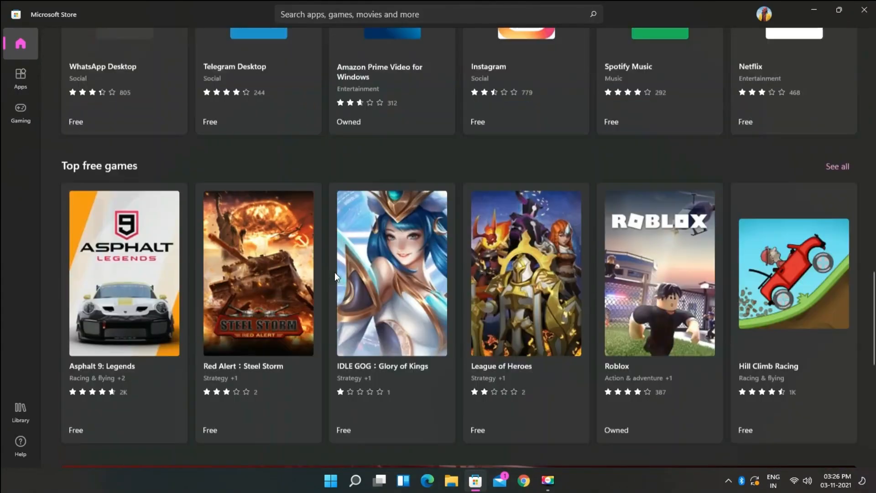
scroll(334, 272, "up", 6)
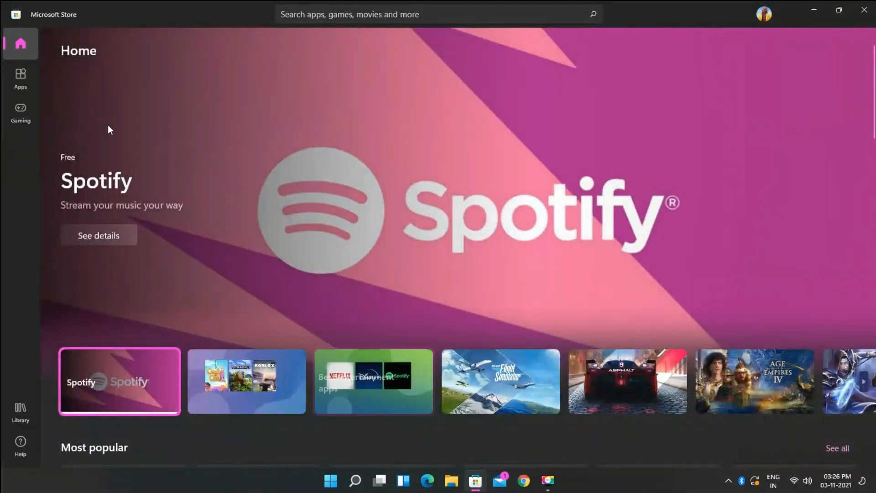
Step: Browse the Apps page of the store, including the best selling and photo editing apps
left_click(35, 78)
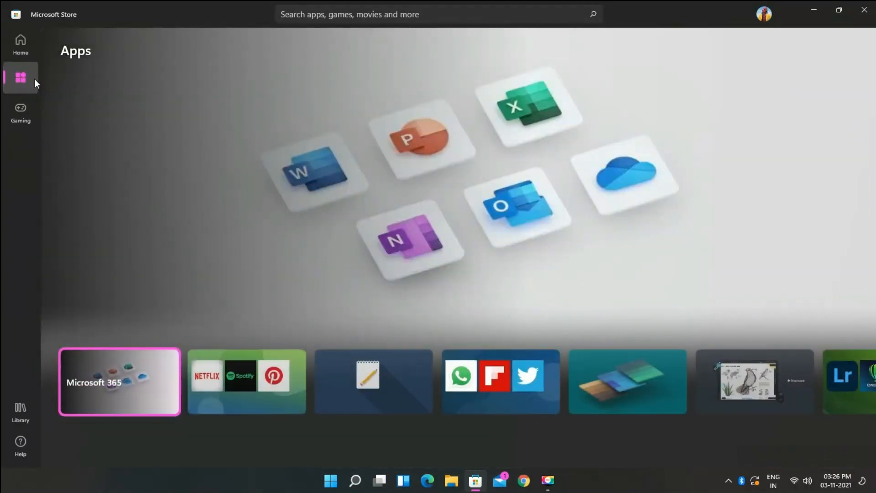
scroll(396, 318, "down", 4)
scroll(401, 321, "down", 2)
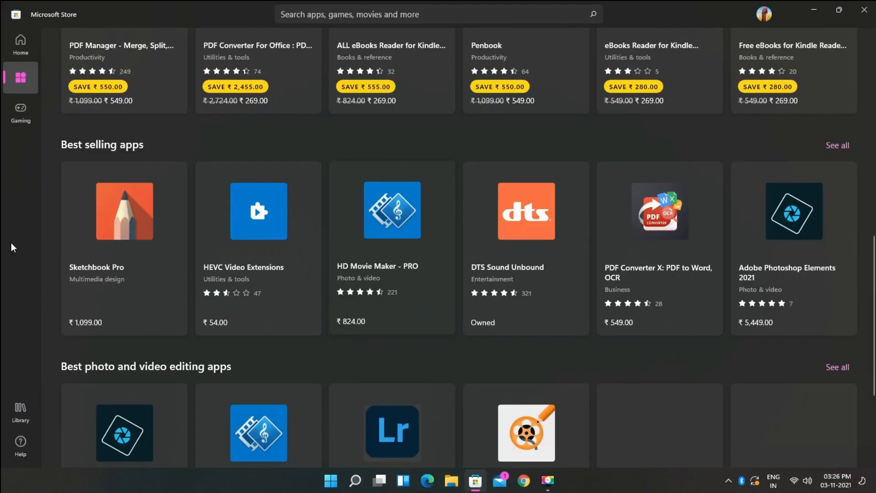
Step: Look through the apps listed in the store's Library and close the Microsoft Store
left_click(33, 413)
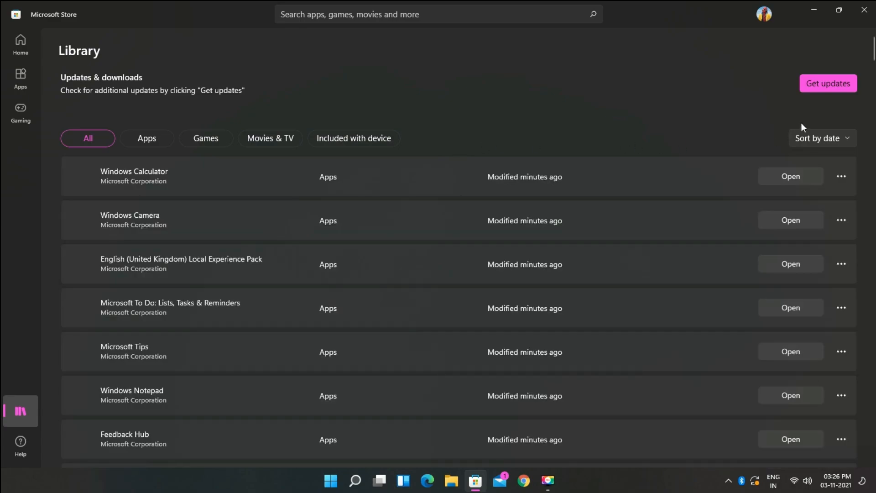
scroll(645, 145, "down", 12)
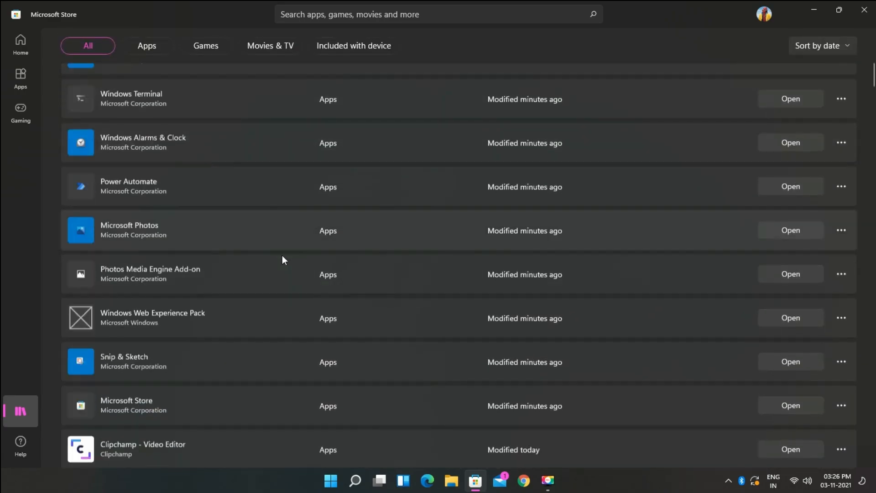
scroll(328, 309, "down", 10)
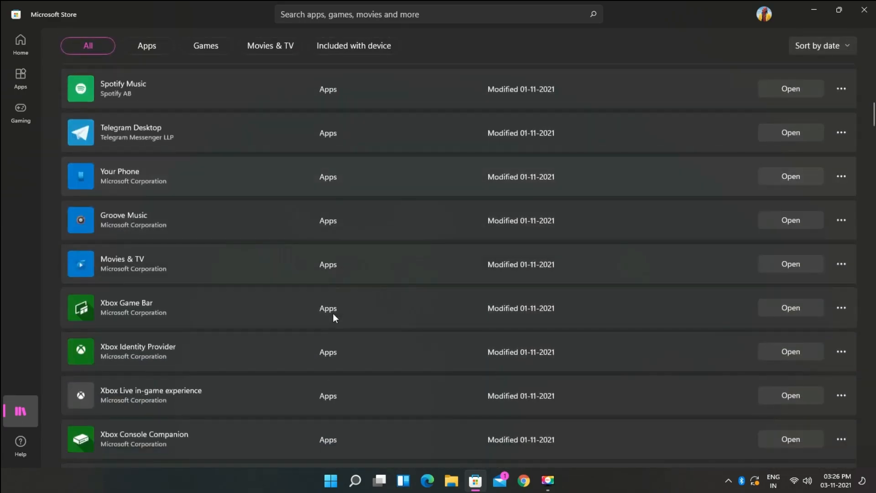
scroll(332, 313, "down", 3)
left_click(864, 9)
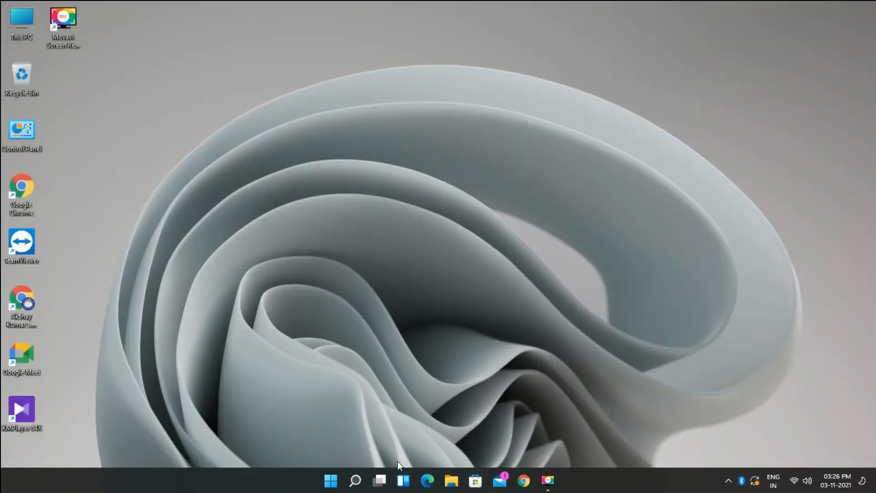
Step: View the hidden system tray icons and the quick settings for network, brightness and sound
left_click(340, 478)
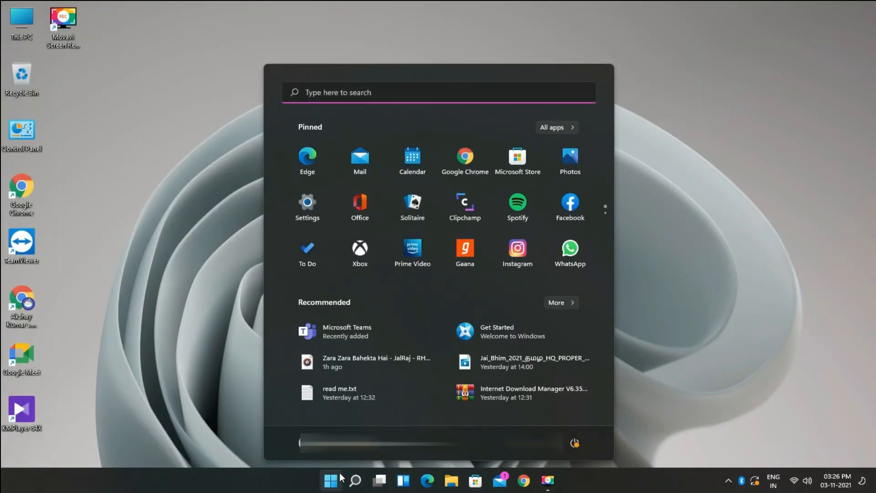
left_click(340, 476)
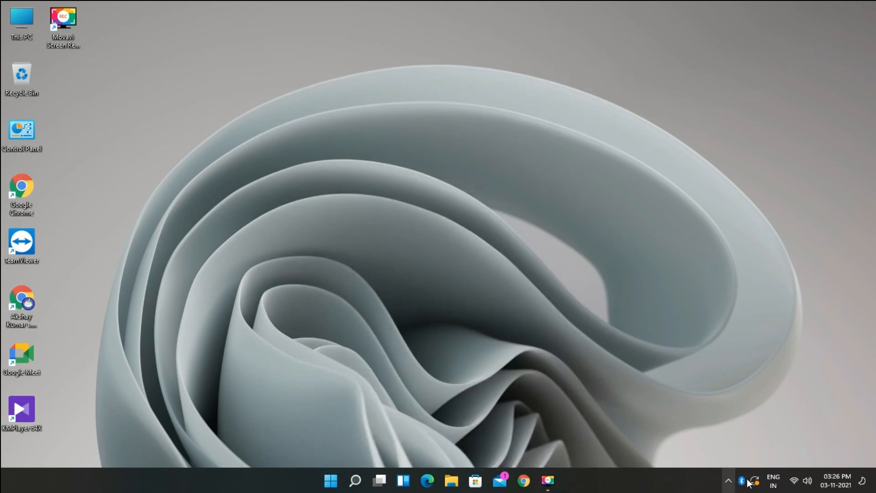
left_click(729, 480)
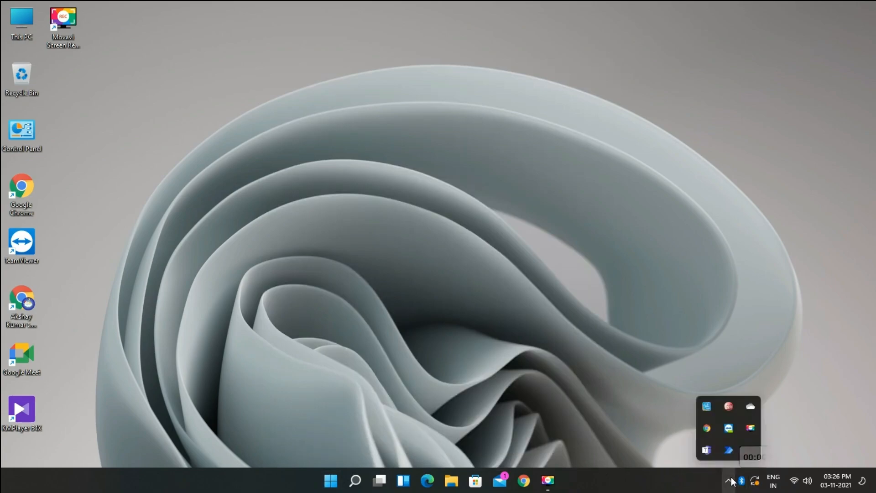
left_click(729, 481)
left_click(800, 480)
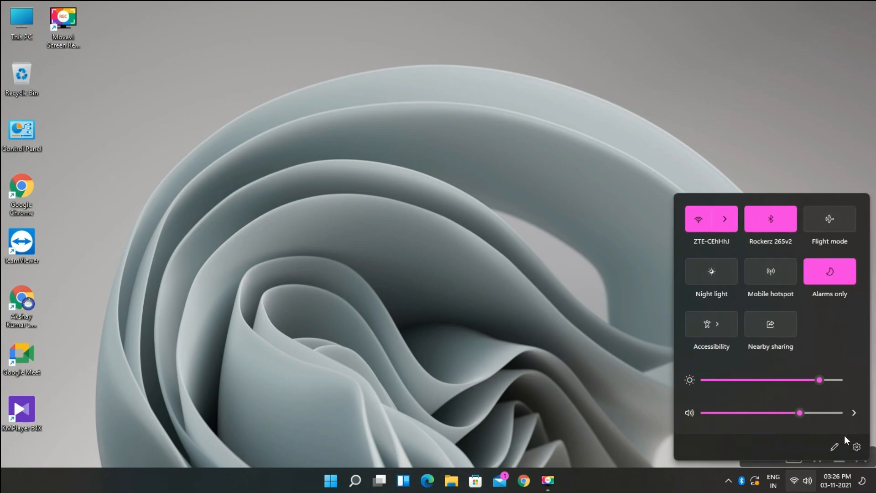
Step: Open the About page in the System settings and examine the device and Windows specifications
left_click(848, 446)
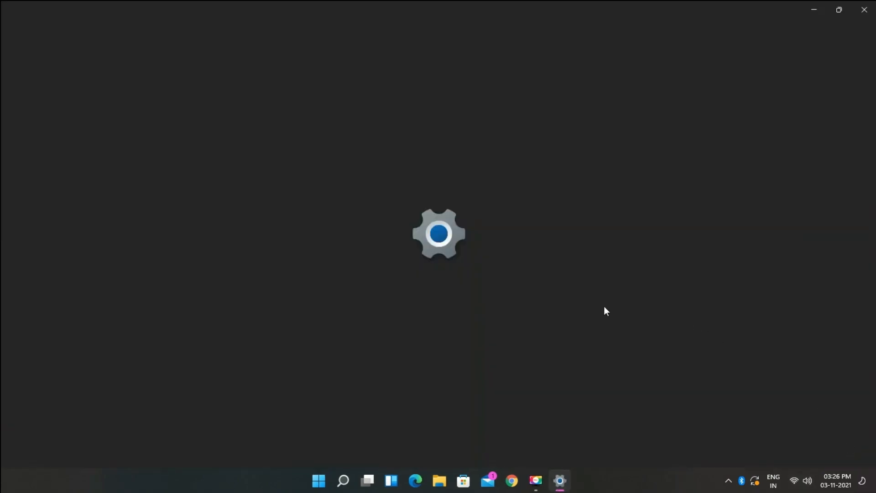
scroll(463, 182, "down", 3)
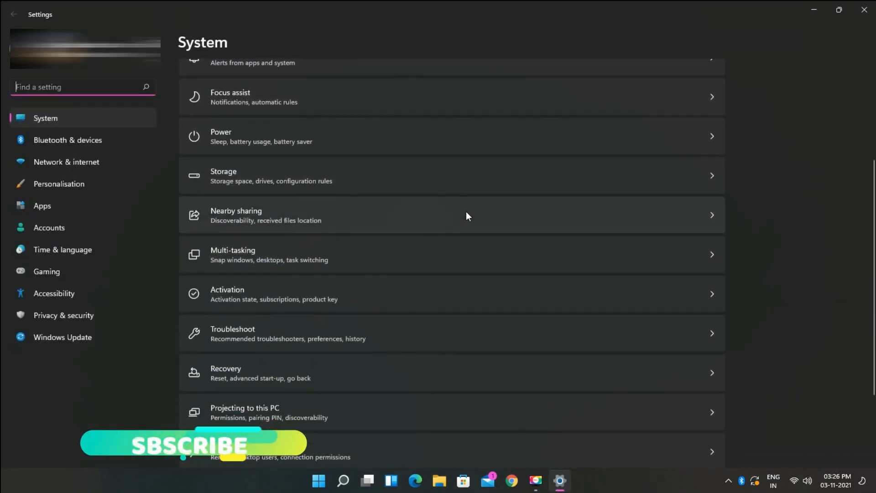
scroll(466, 228, "down", 2)
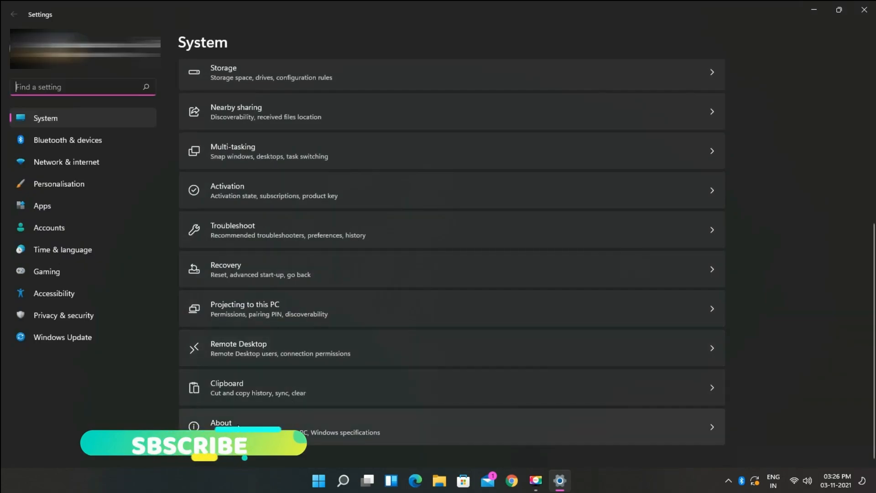
left_click(237, 427)
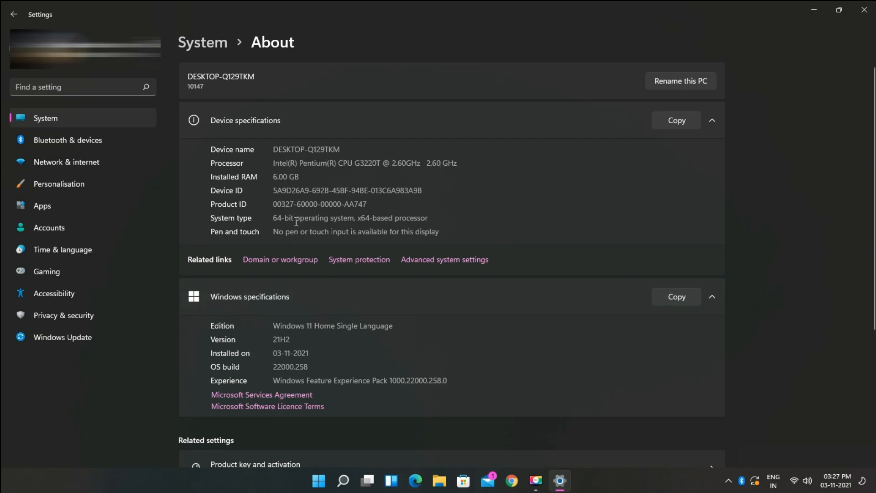
scroll(296, 222, "down", 3)
scroll(299, 231, "up", 3)
scroll(269, 300, "down", 2)
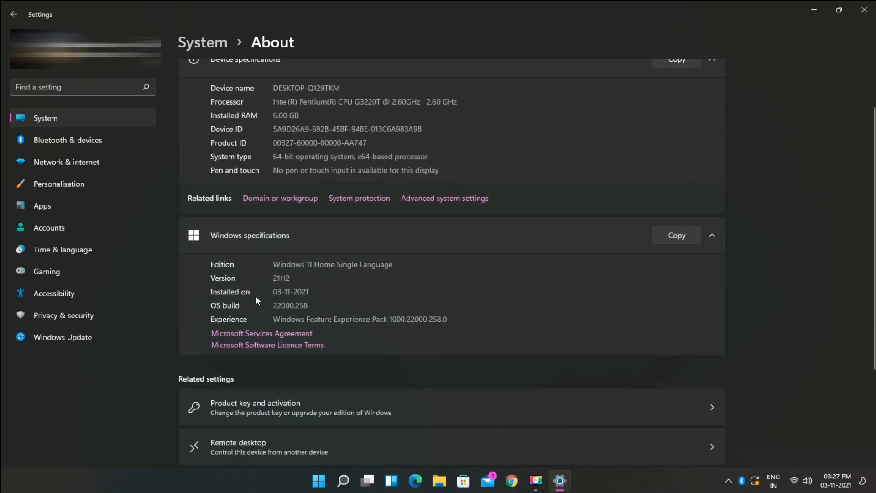
scroll(283, 301, "down", 3)
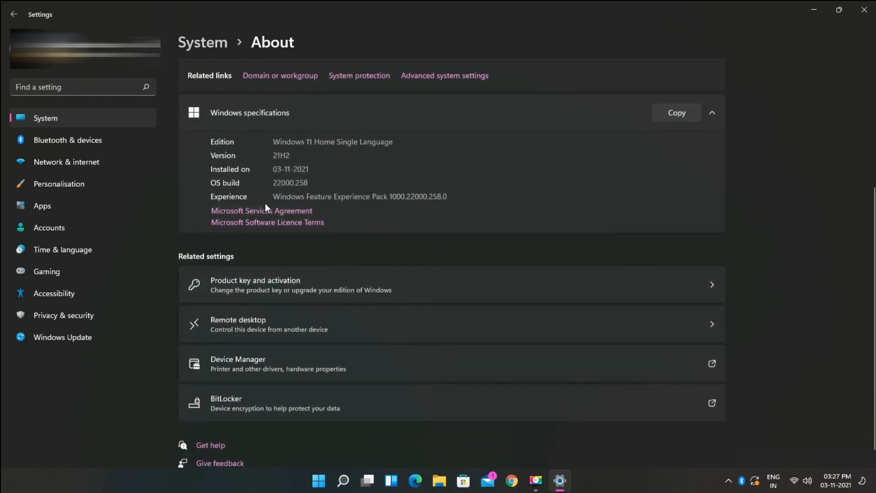
scroll(239, 258, "down", 1)
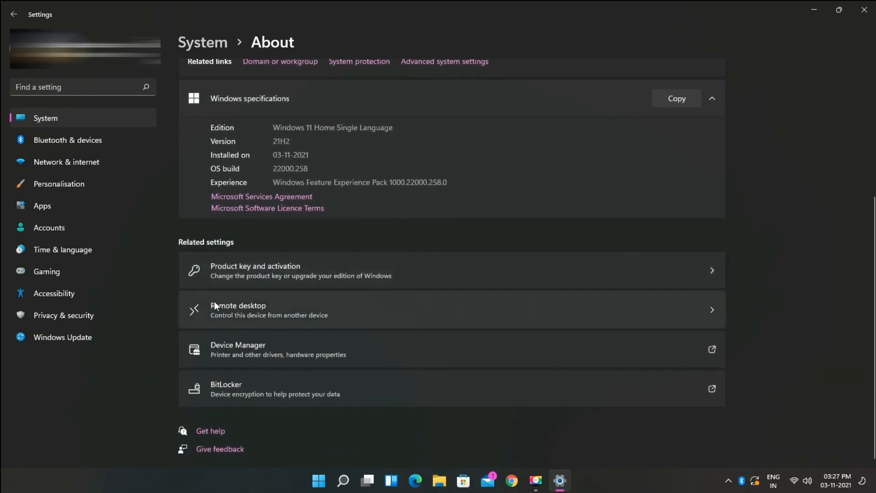
Step: Check the Windows activation state under Product key and activation and return to the About page
left_click(252, 271)
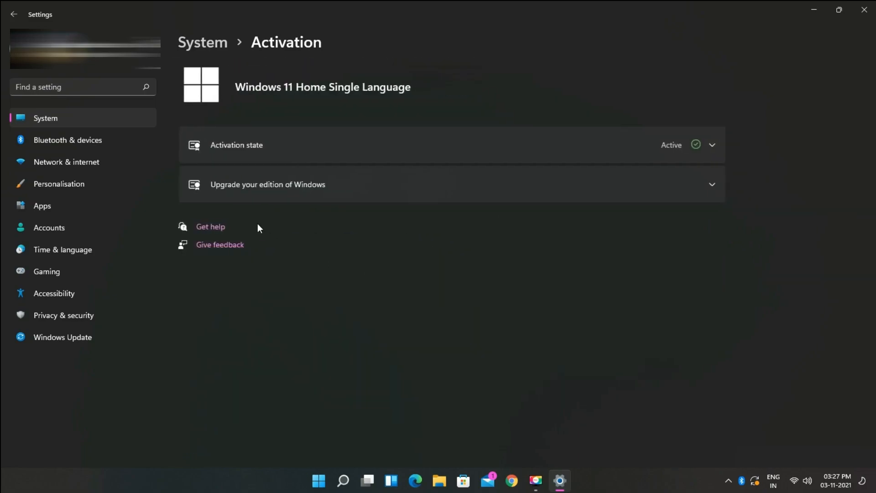
left_click(696, 147)
left_click(696, 147)
key("alt+Left")
Step: View the Remote Desktop settings and return to the About page
scroll(376, 290, "down", 4)
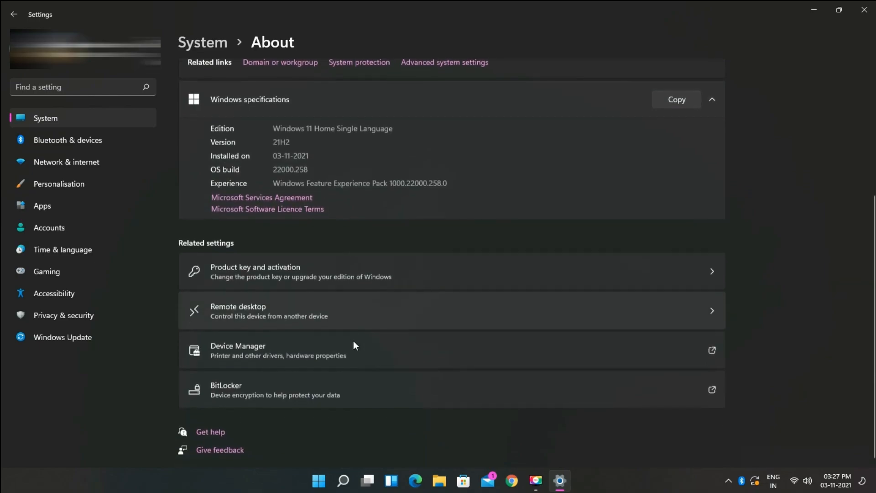
left_click(309, 301)
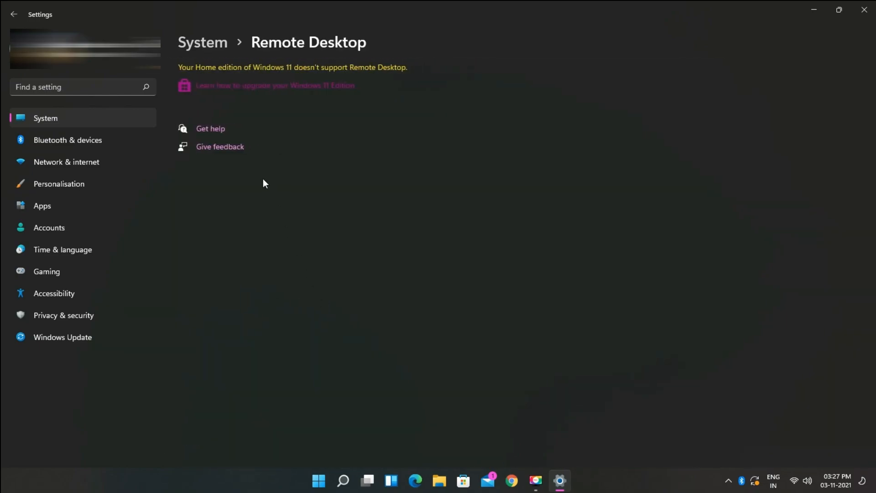
key("alt+Left")
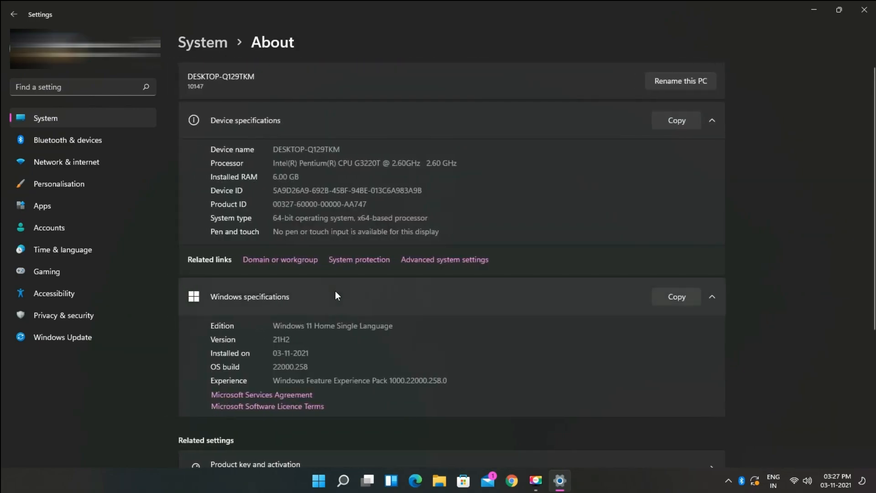
Step: Look over the Bluetooth & devices settings and open the Network & internet settings
left_click(107, 135)
scroll(245, 222, "down", 2)
scroll(245, 222, "down", 3)
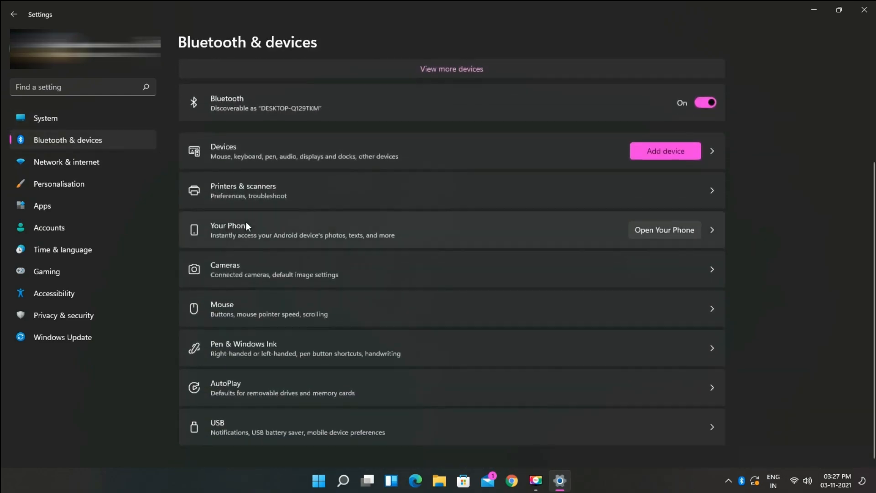
scroll(246, 225, "up", 3)
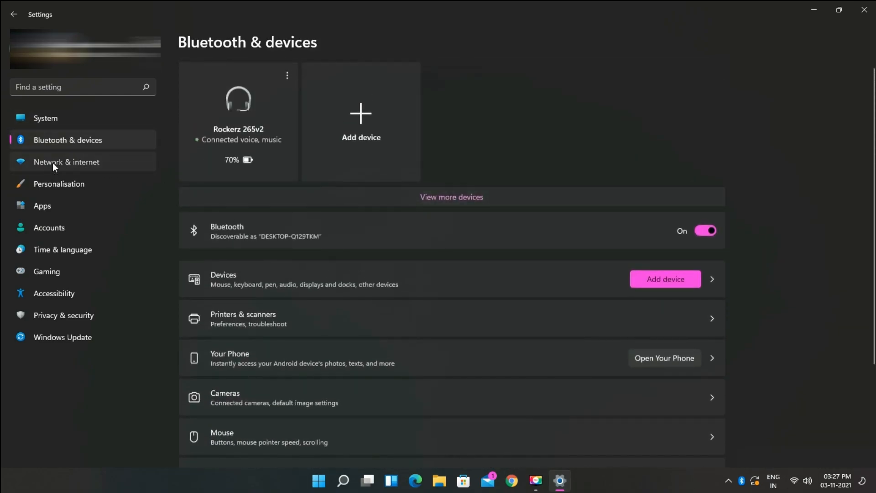
left_click(53, 163)
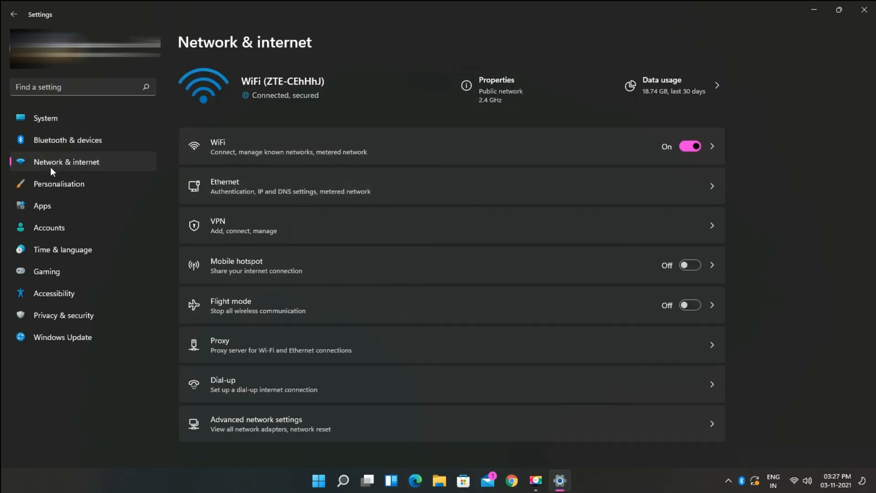
Step: Open the Personalisation settings, apply the Captured Motion theme, and look at the desktop with it
left_click(48, 188)
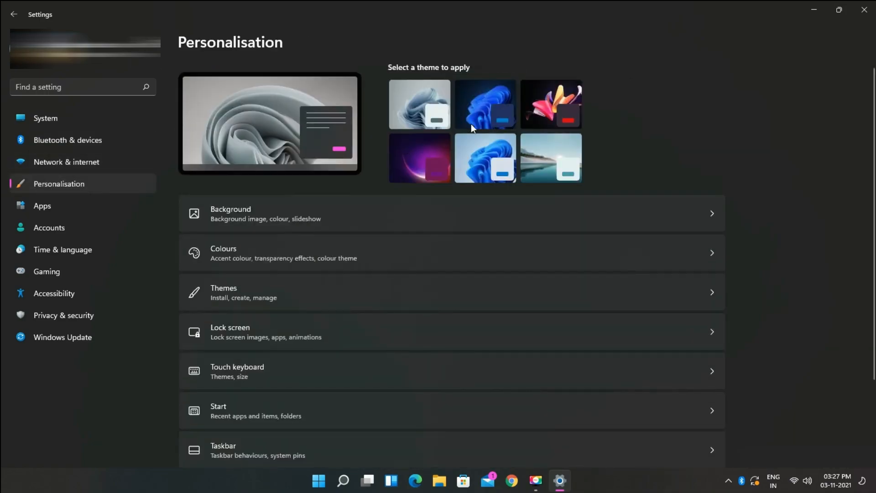
left_click(564, 98)
left_click(812, 2)
left_click(559, 480)
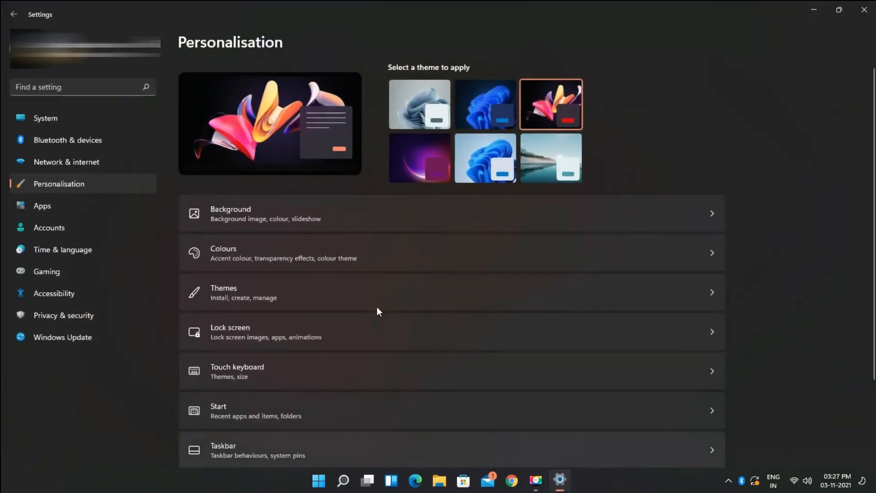
Step: Open the Themes page, apply the Glow theme, and check its wallpaper on the desktop
scroll(293, 237, "down", 3)
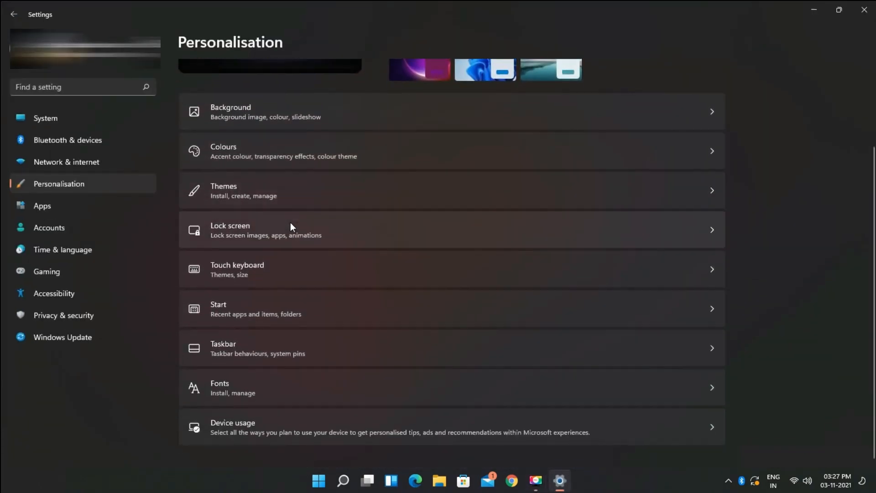
left_click(228, 196)
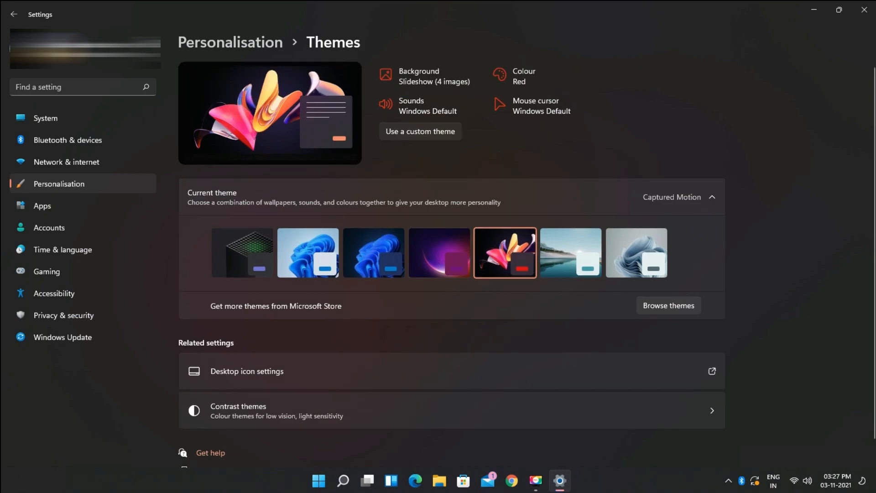
left_click(813, 8)
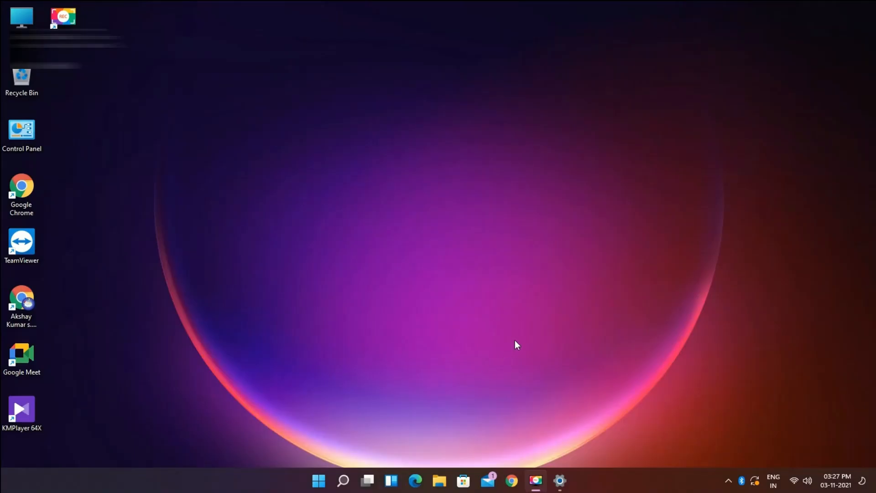
left_click(558, 485)
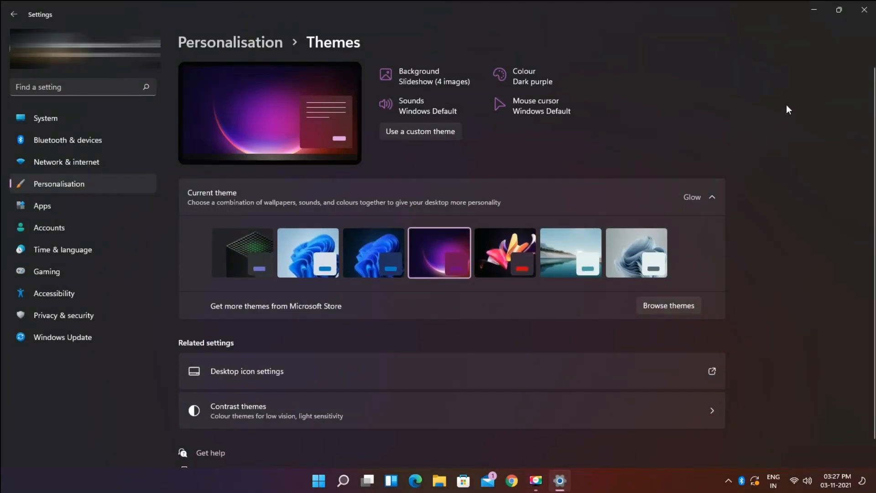
Step: Try snapping the Settings window to the lower-right quarter and the wide left zone, and maximise it again
mouse_move(841, 9)
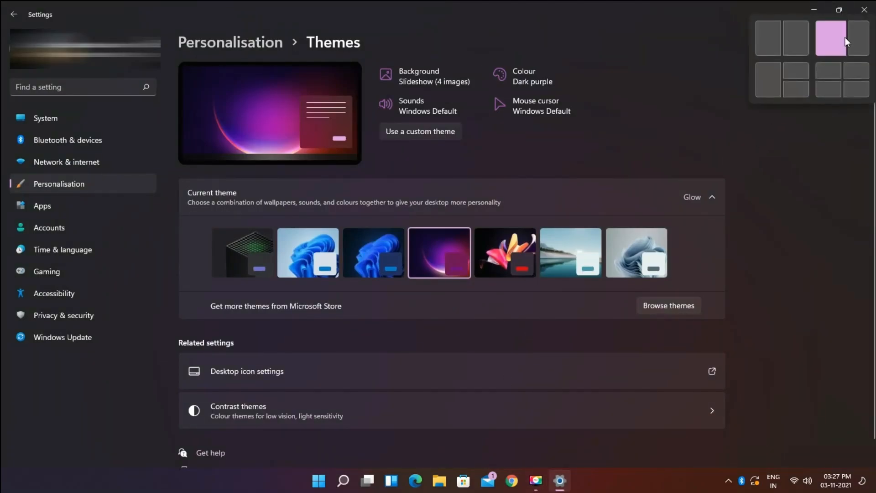
left_click(854, 91)
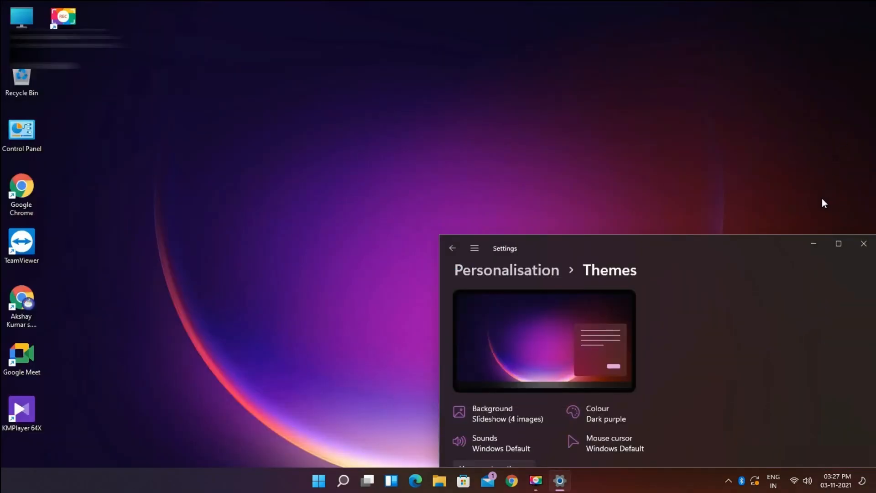
mouse_move(839, 247)
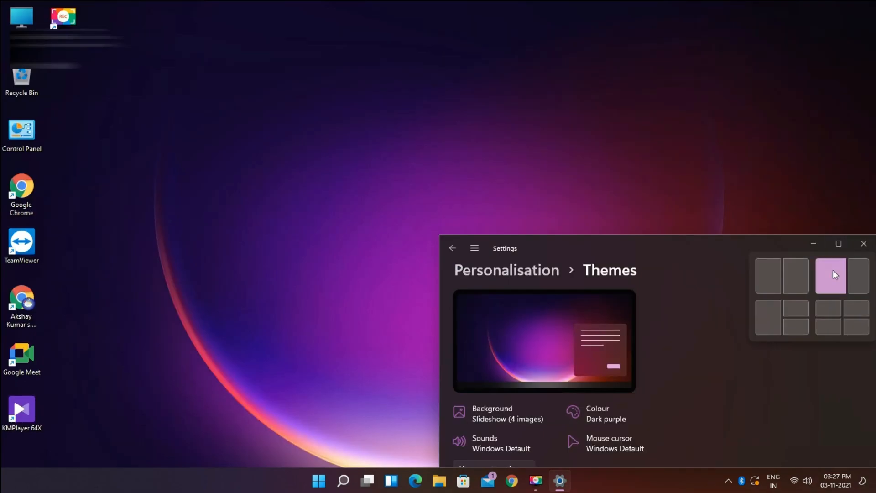
left_click(833, 270)
left_click(488, 10)
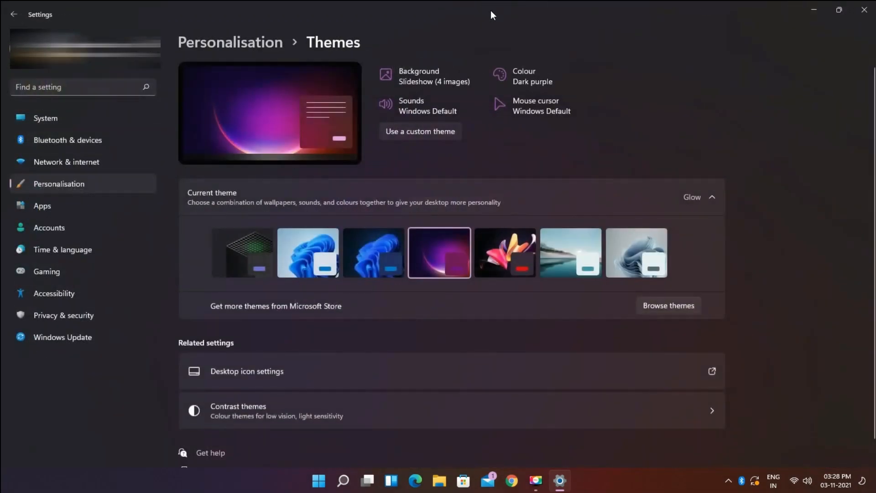
Step: Open File Explorer and view the Desktop and This PC locations
left_click(439, 480)
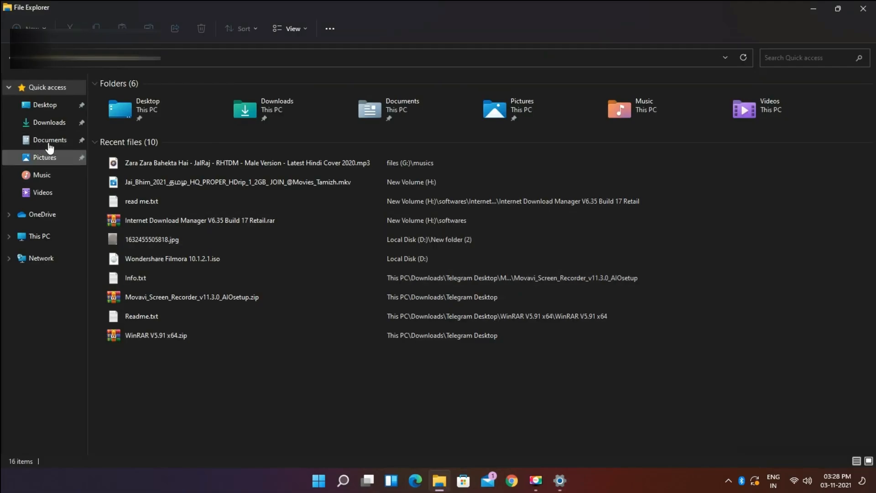
left_click(49, 109)
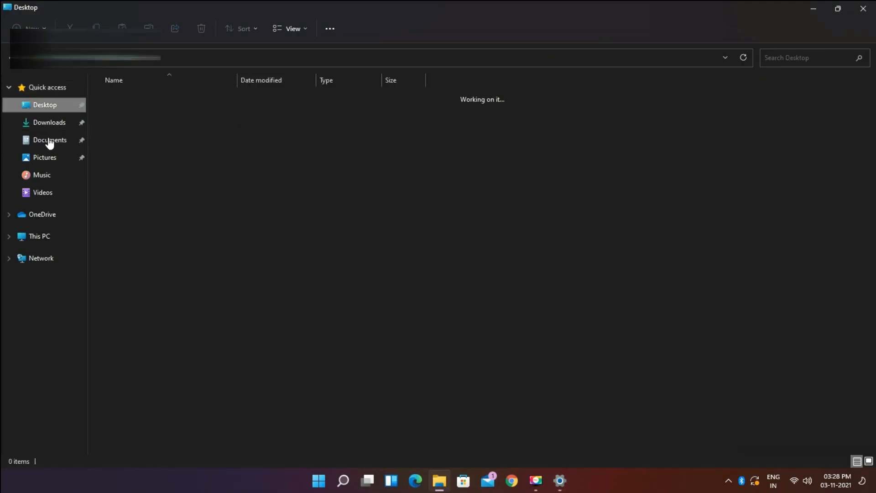
left_click(53, 235)
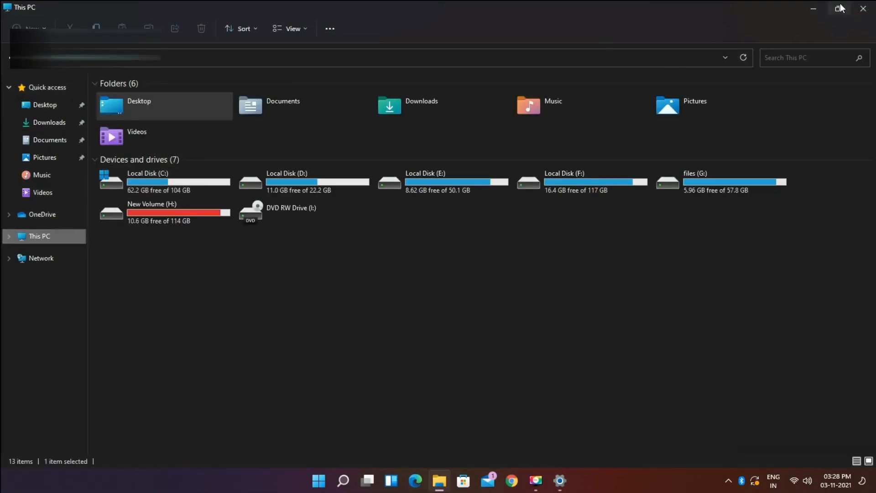
Step: Snap File Explorer to the wide left zone and fill the narrower right zone with Settings
mouse_move(841, 8)
left_click(839, 36)
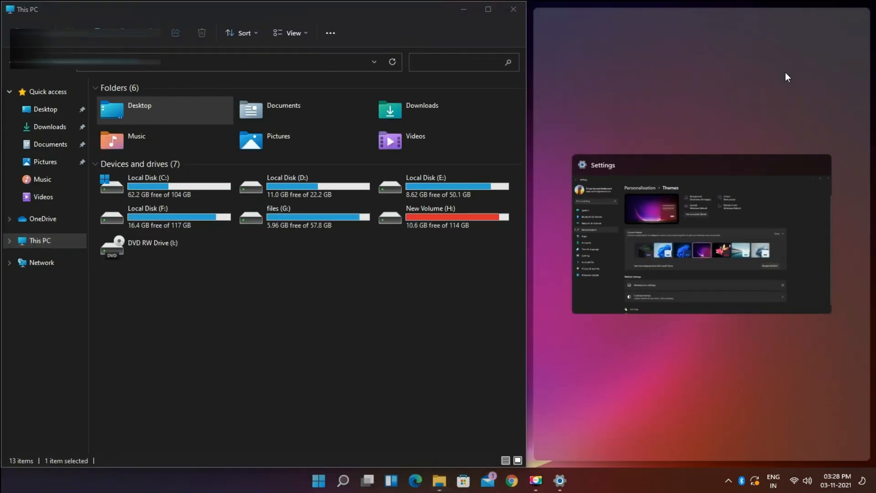
left_click(700, 205)
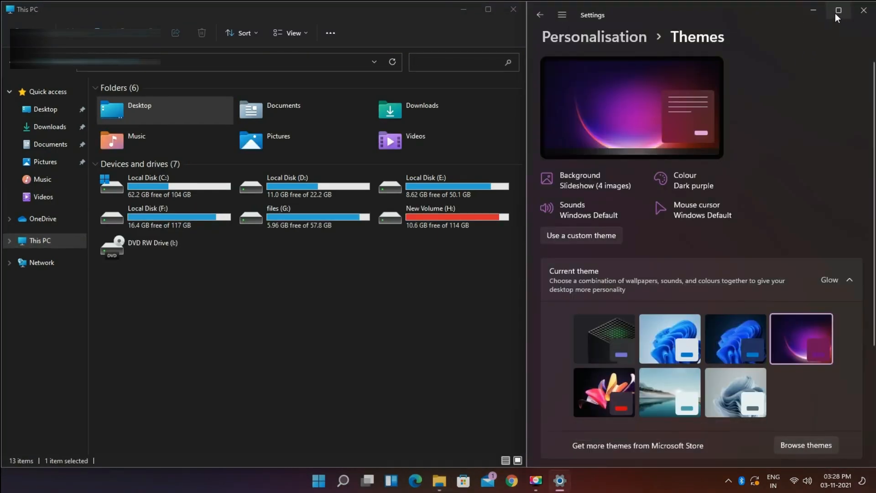
Step: Snap Settings to the lower-right quarter and place the This PC window in the left half
mouse_move(835, 13)
left_click(801, 91)
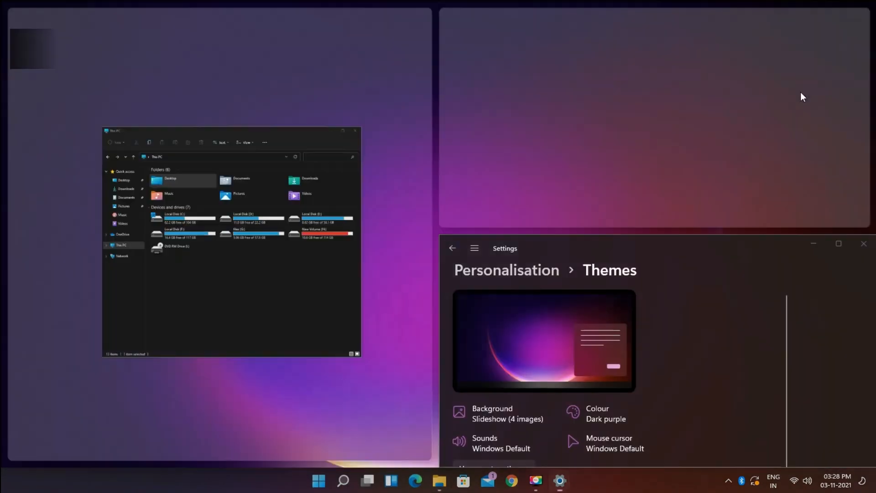
left_click(245, 215)
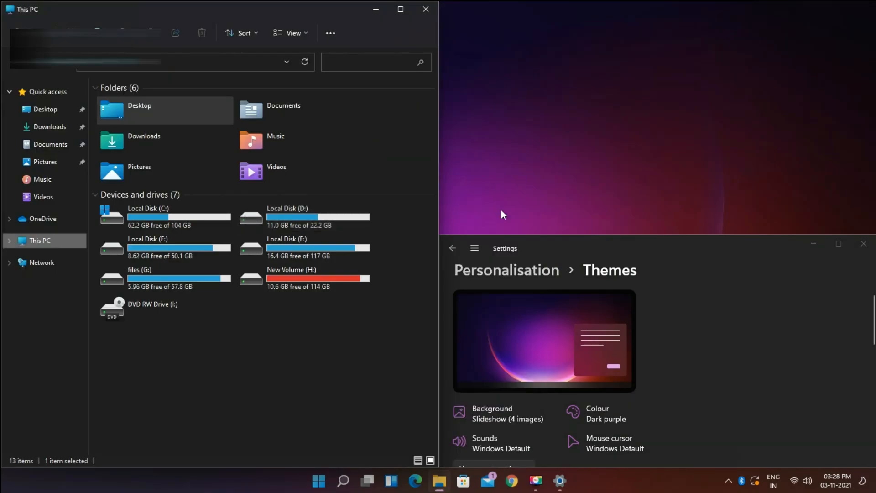
Step: Maximise the Settings window, and close both Settings and File Explorer
left_click(838, 245)
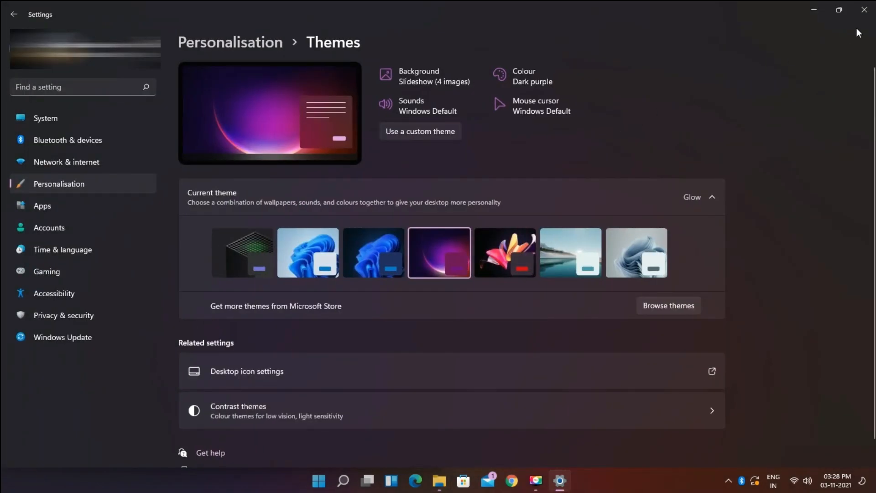
left_click(865, 8)
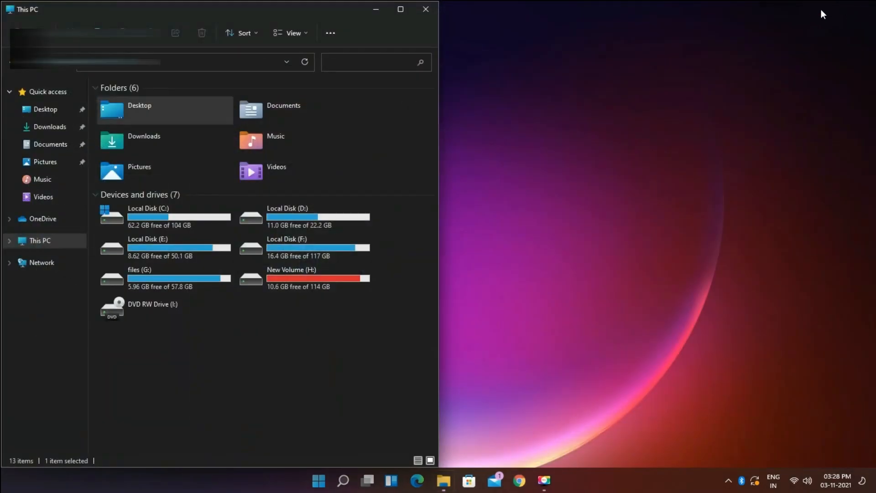
left_click(427, 9)
Step: Look through the pinned apps in the Start menu and launch Spotify
left_click(330, 480)
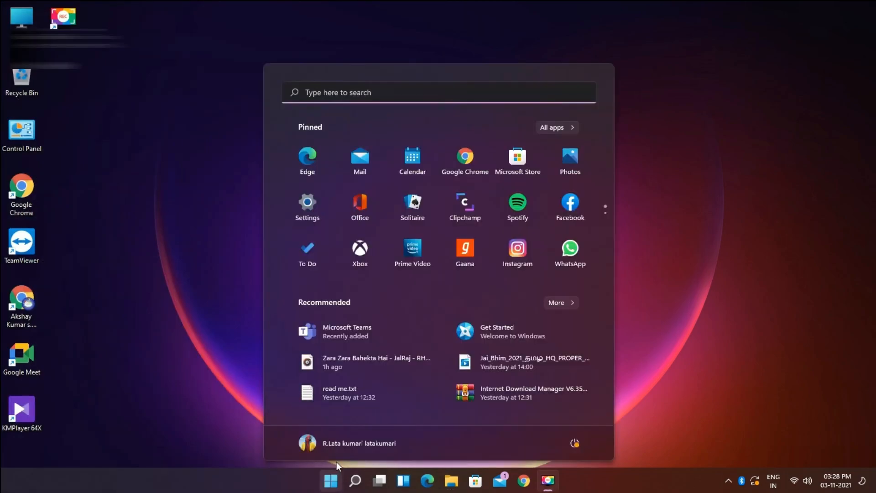
scroll(389, 262, "down", 1)
scroll(381, 260, "down", 2)
scroll(424, 250, "up", 3)
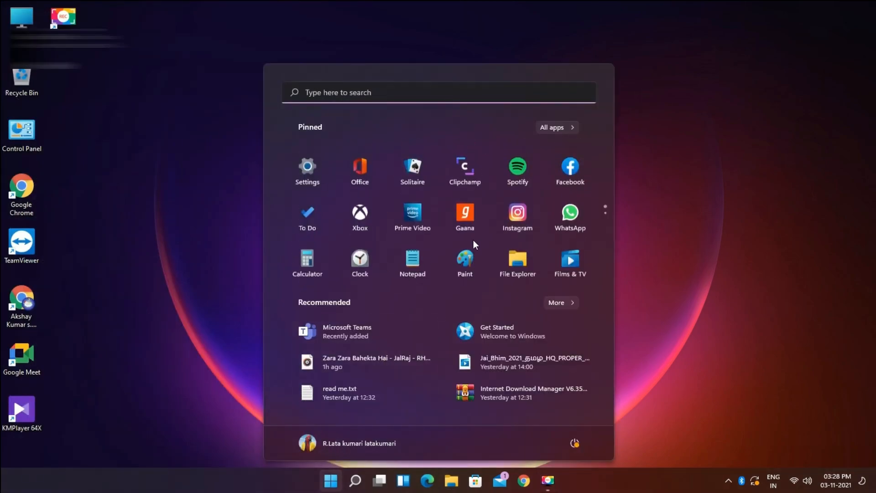
left_click(522, 206)
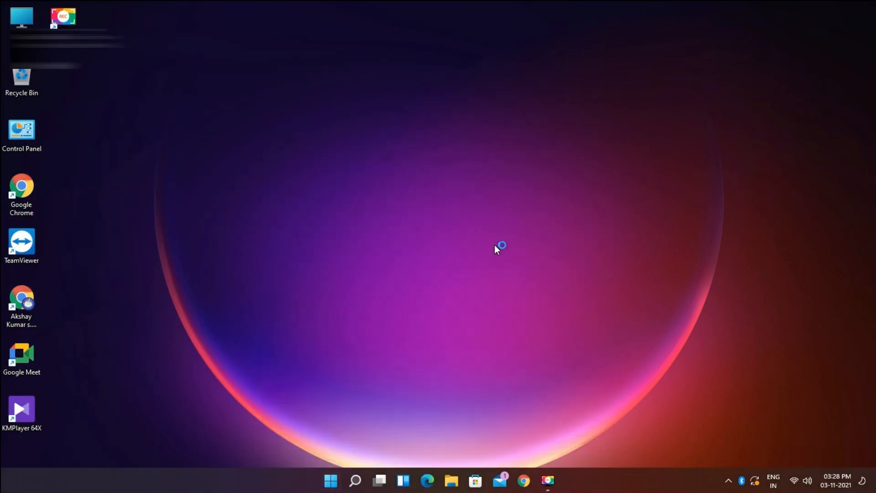
Step: Look through the Start menu's All apps list down to the apps under P, and close the menu
left_click(332, 480)
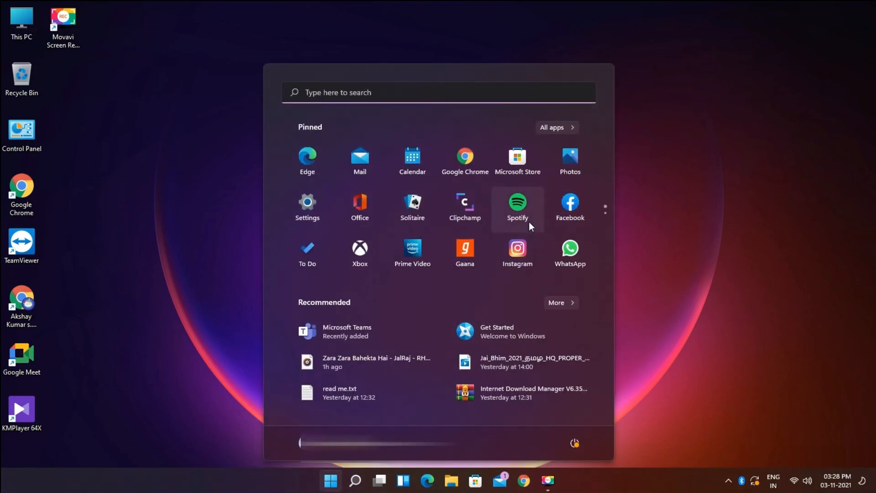
scroll(529, 222, "down", 1)
scroll(530, 221, "up", 1)
left_click(574, 131)
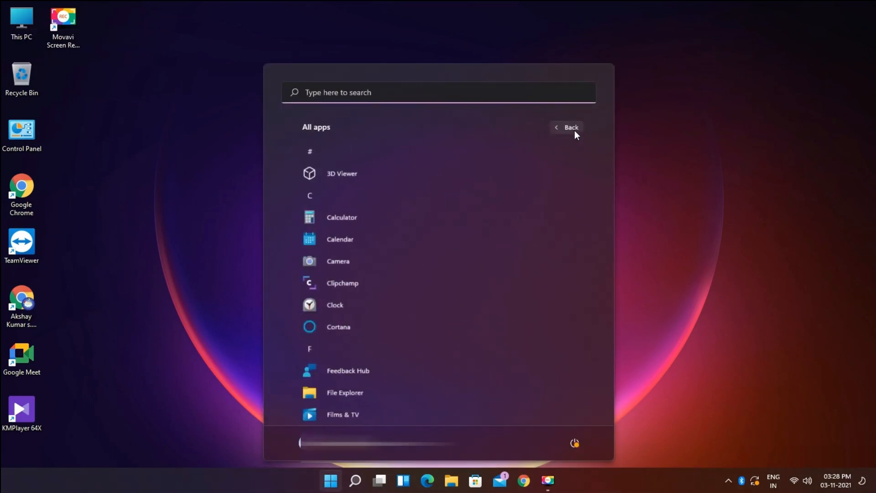
scroll(395, 338, "down", 3)
scroll(395, 347, "down", 8)
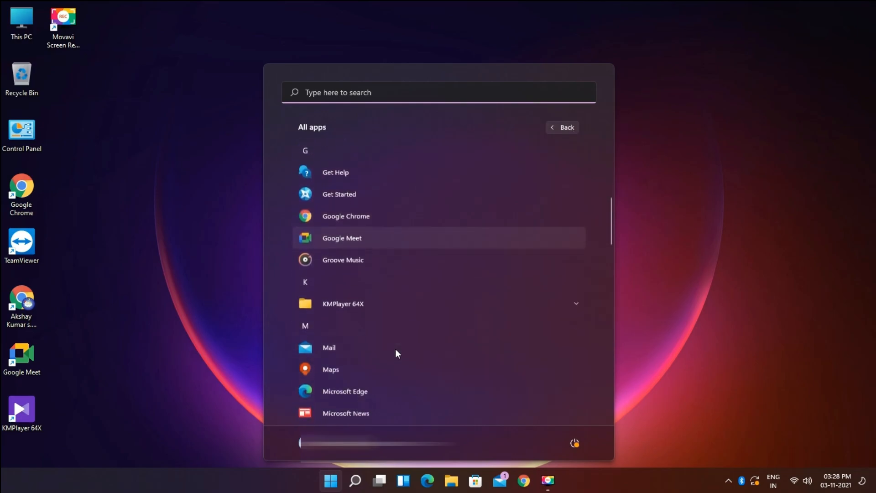
scroll(395, 354, "down", 4)
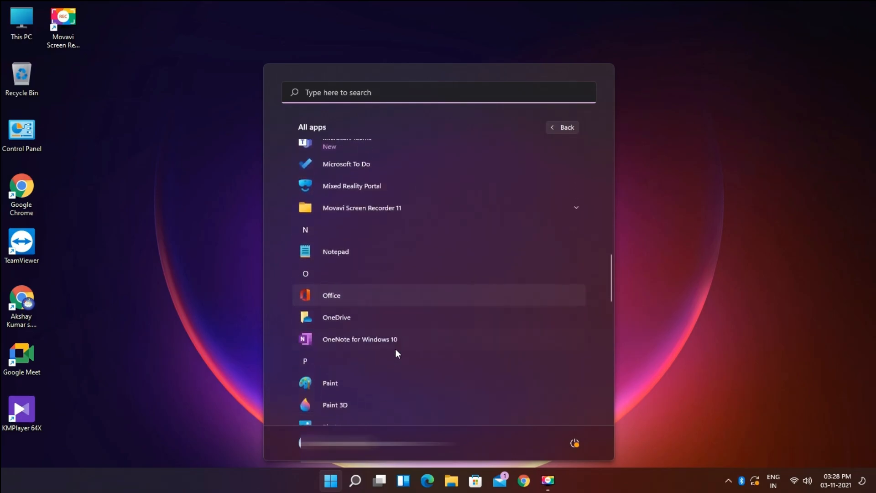
left_click(668, 238)
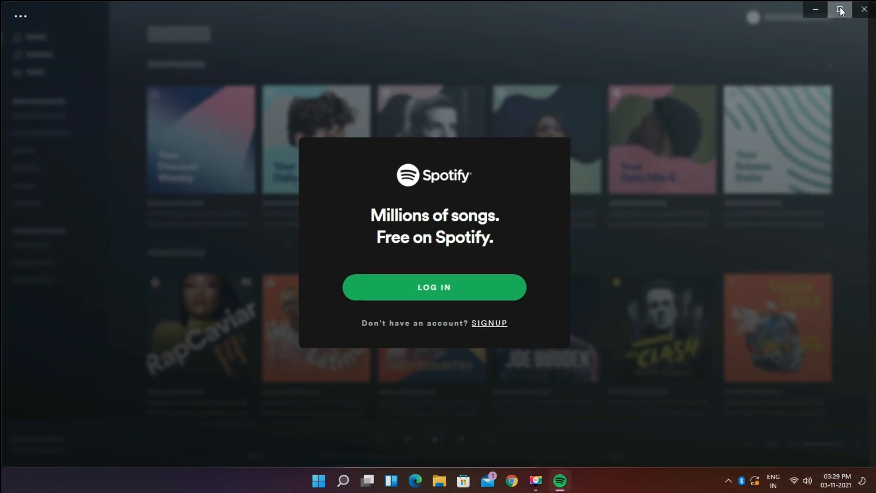
Step: Close Spotify, view the available keyboard layouts, and dismiss the list without changing the layout
left_click(863, 11)
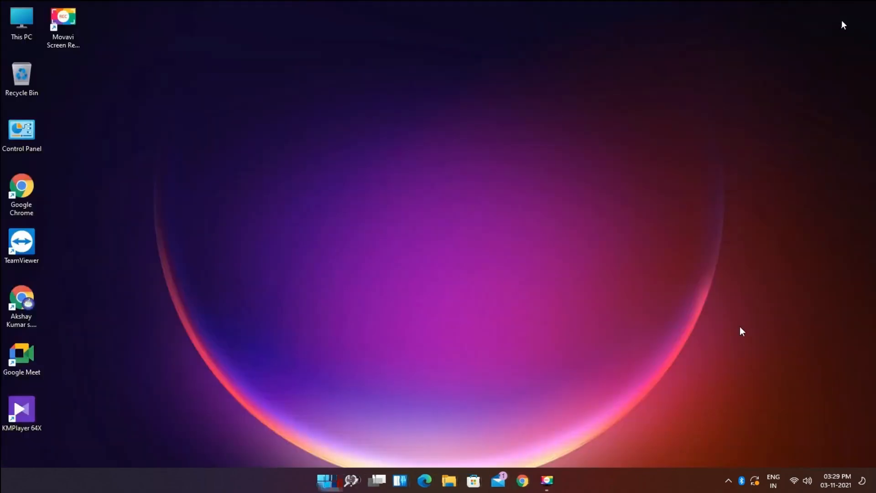
right_click(743, 480)
left_click(703, 405)
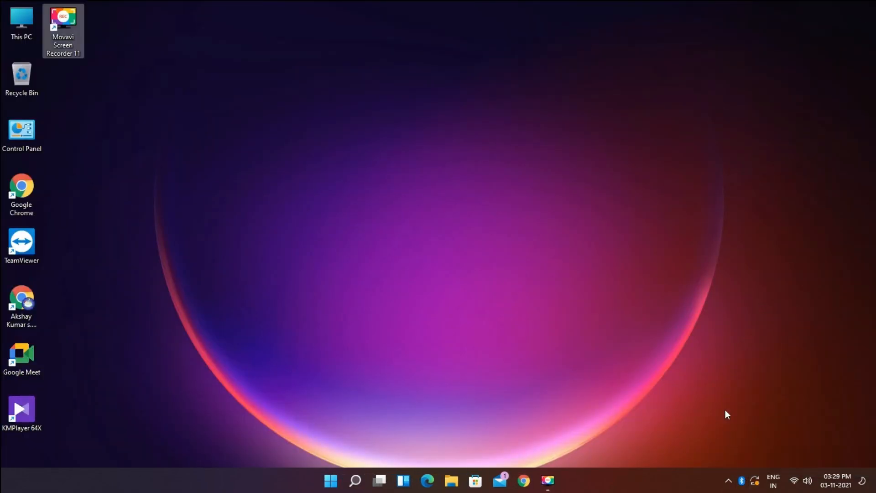
left_click(777, 480)
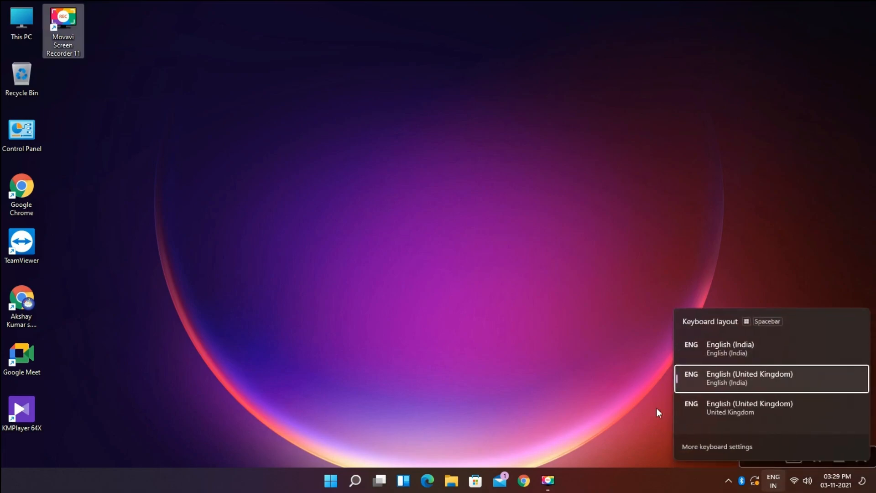
left_click(633, 389)
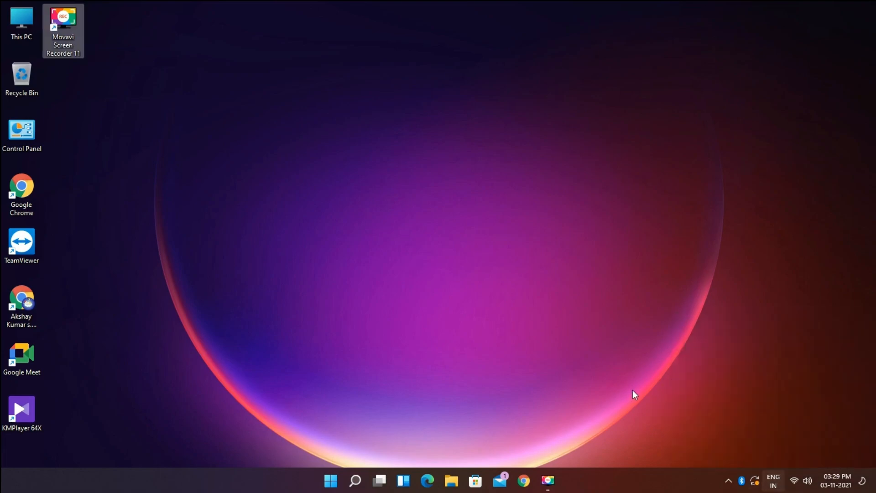
Step: Open the quick settings, view the Accessibility options, and lower the sound volume
left_click(793, 481)
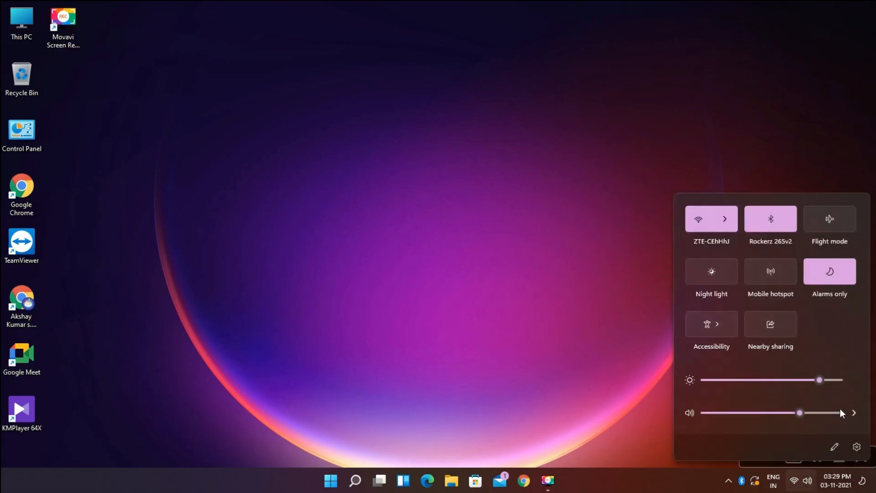
left_click(710, 325)
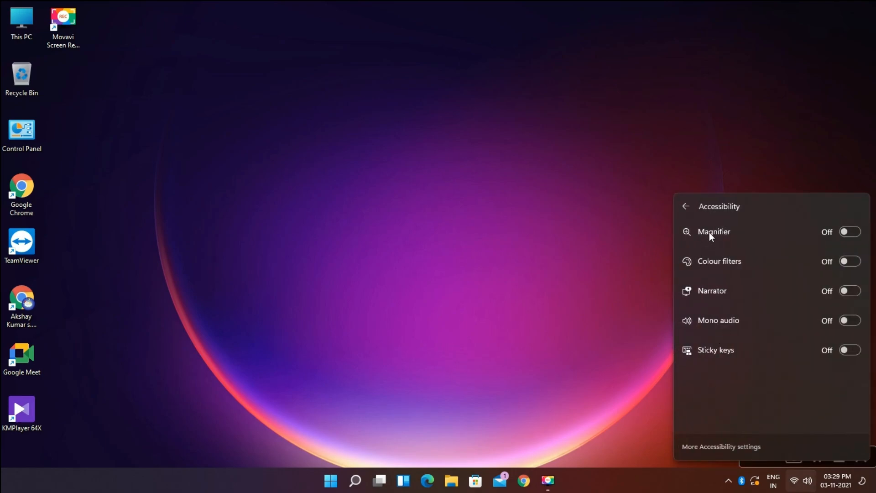
left_click(684, 208)
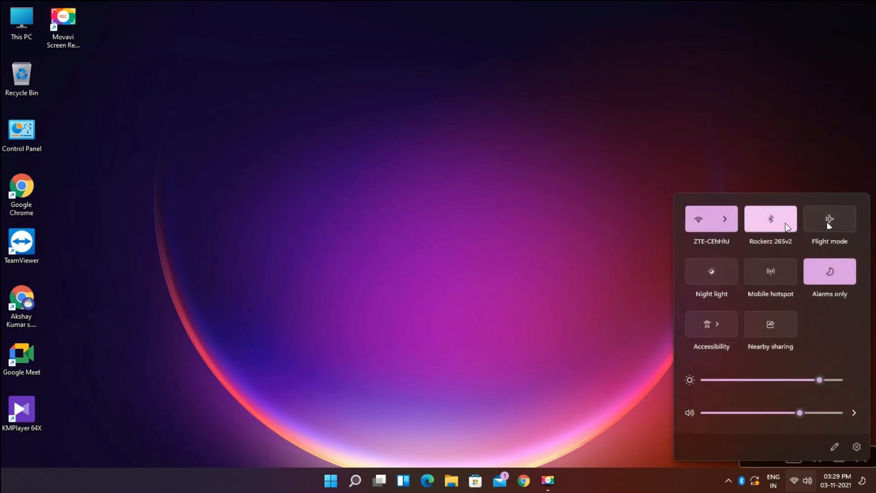
scroll(803, 412, "down", 7)
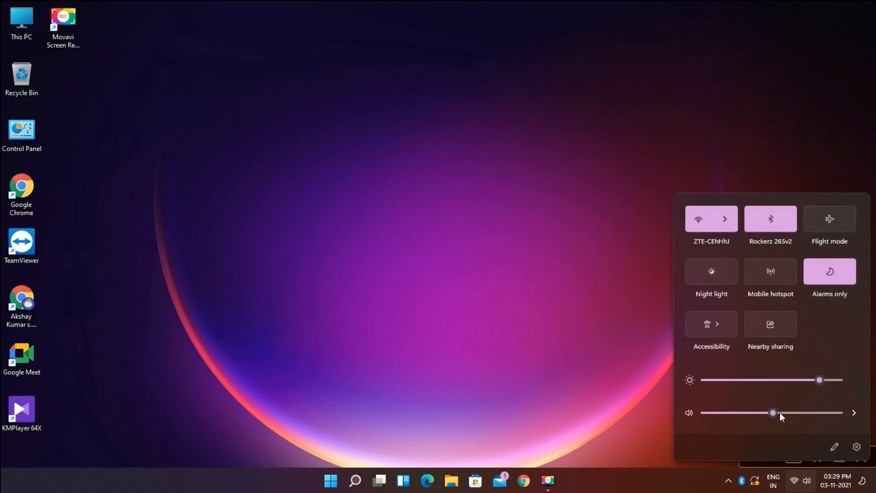
Step: Raise the sound volume, view the available audio output devices, and close the quick settings
scroll(775, 412, "up", 11)
scroll(776, 417, "up", 3)
left_click(859, 418)
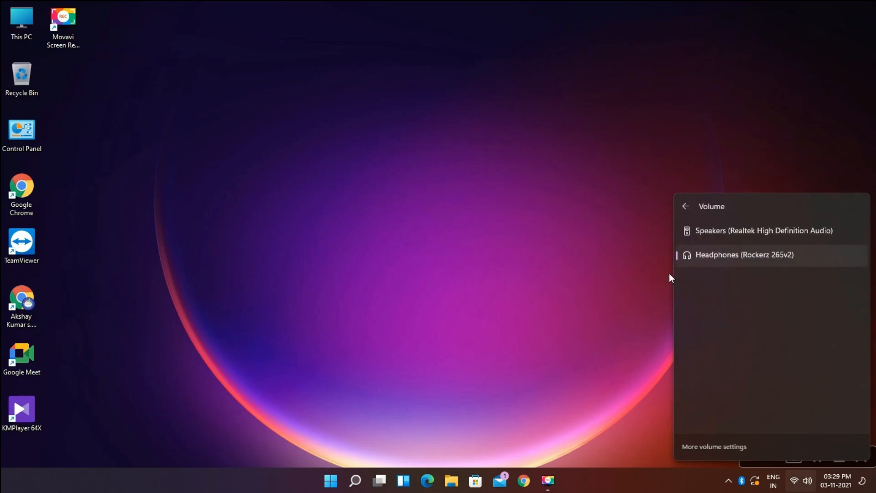
left_click(642, 238)
Step: Refresh the desktop from its context menu, and refresh it again from the extended classic options
right_click(644, 242)
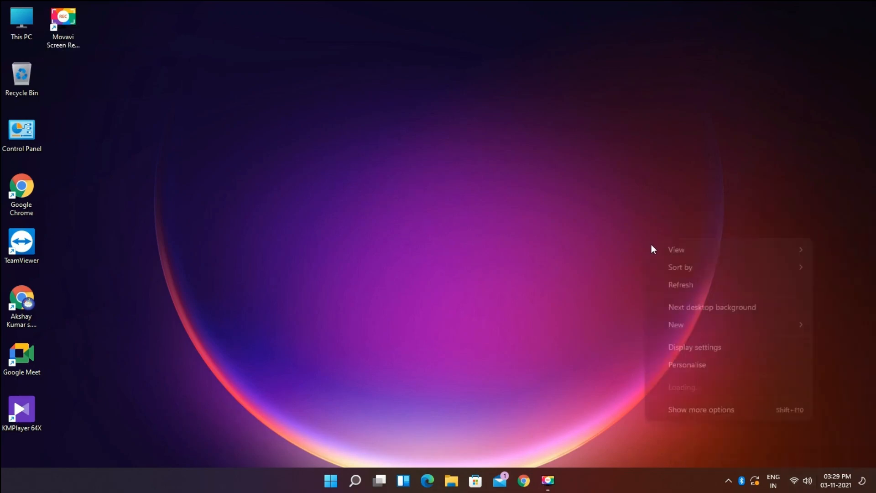
right_click(260, 117)
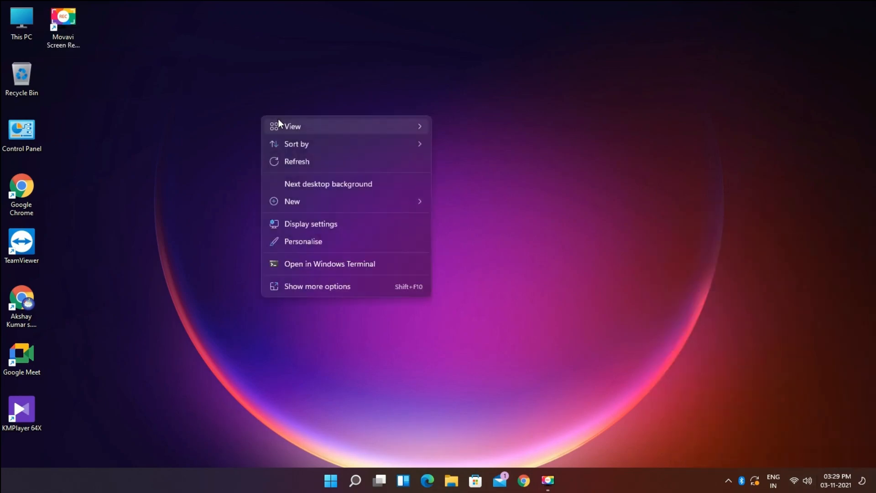
left_click(310, 163)
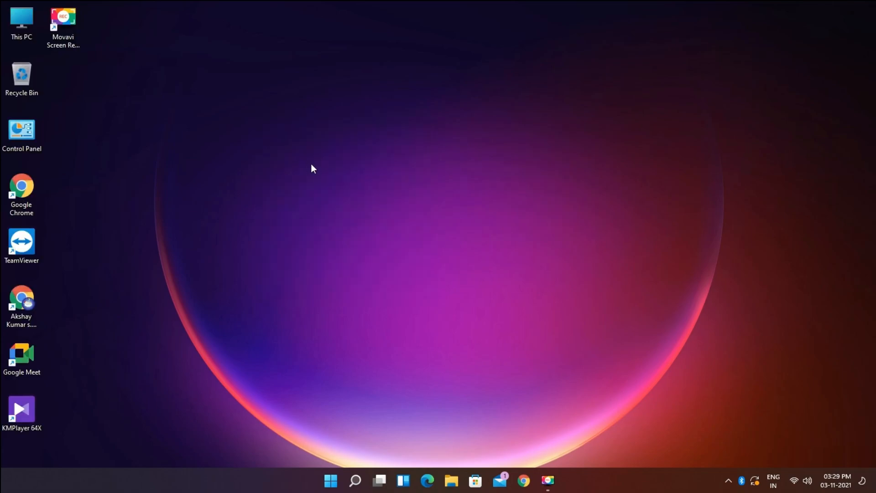
right_click(321, 175)
left_click(374, 335)
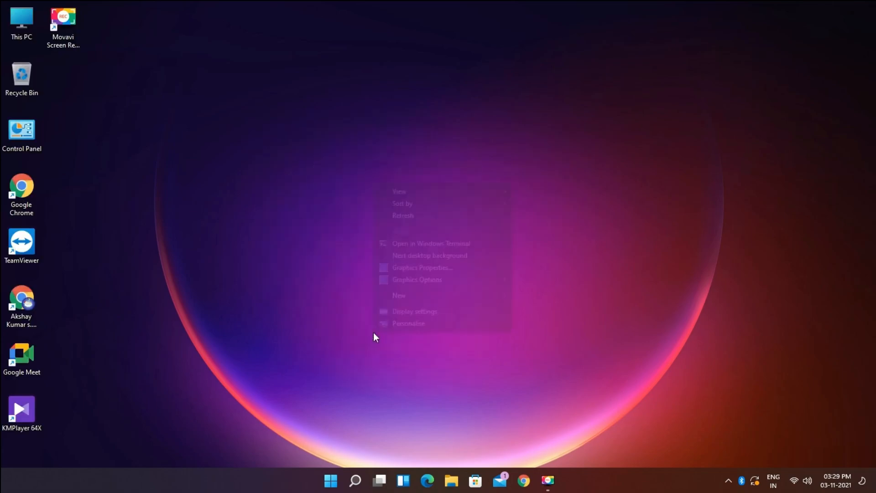
left_click(417, 217)
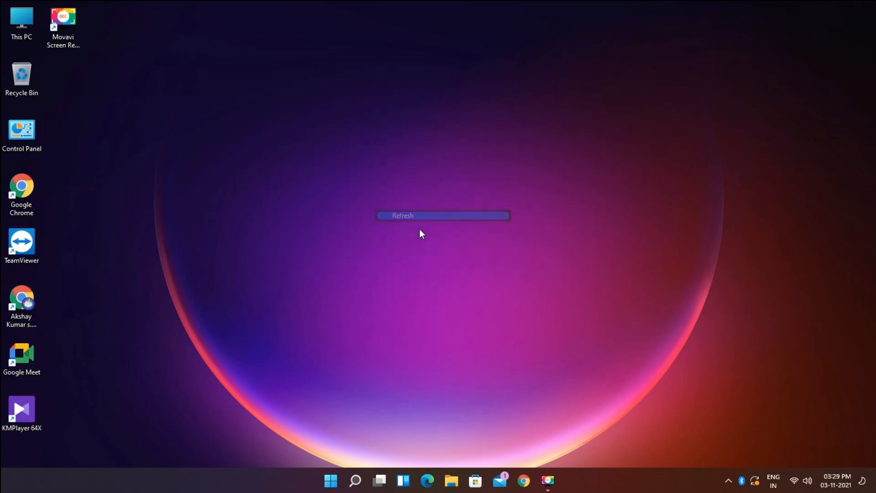
Step: Open This PC, view its folders and drives, and close the window
double_click(24, 29)
double_click(704, 92)
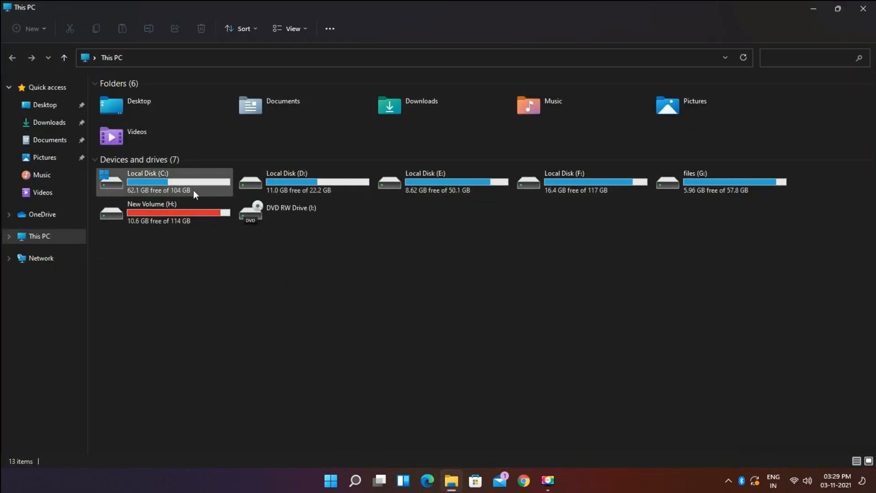
left_click(863, 8)
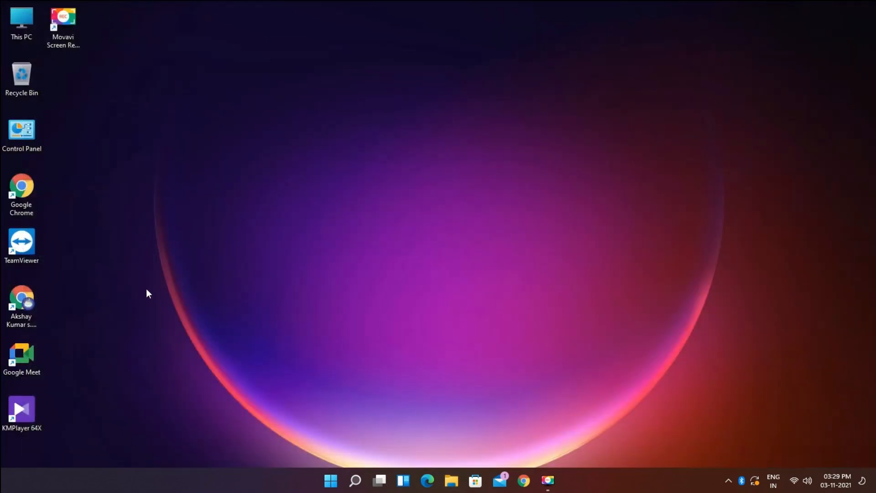
Step: Open Windows Search, view the Documents and Apps categories, and close the search
left_click(355, 480)
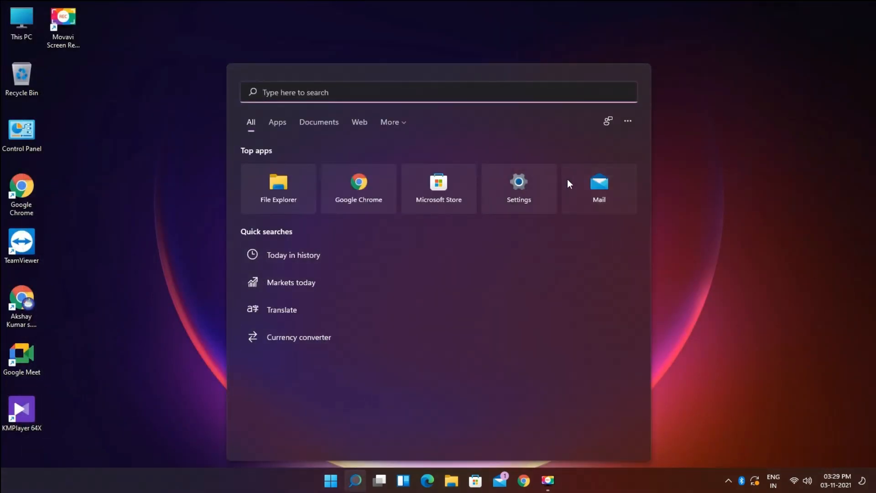
left_click(310, 122)
left_click(279, 121)
left_click(719, 182)
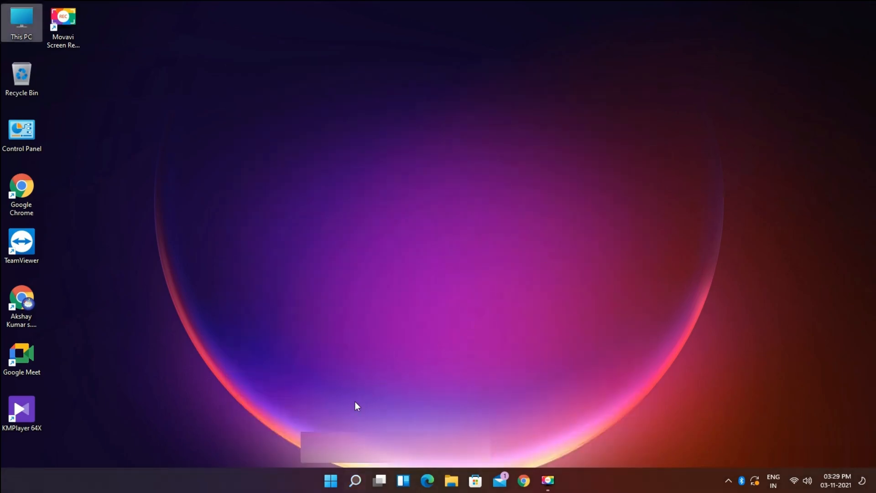
Step: Open the Start menu and look through the pages of pinned apps
left_click(330, 480)
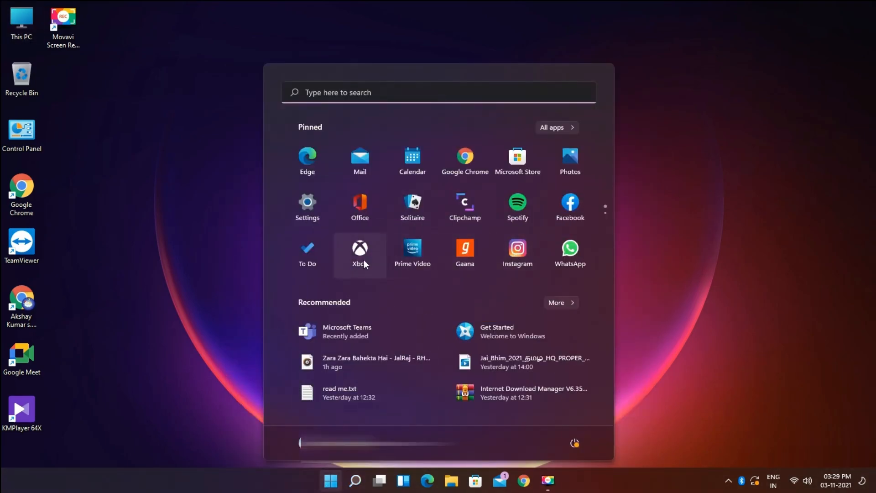
scroll(529, 253, "down", 1)
scroll(528, 255, "up", 1)
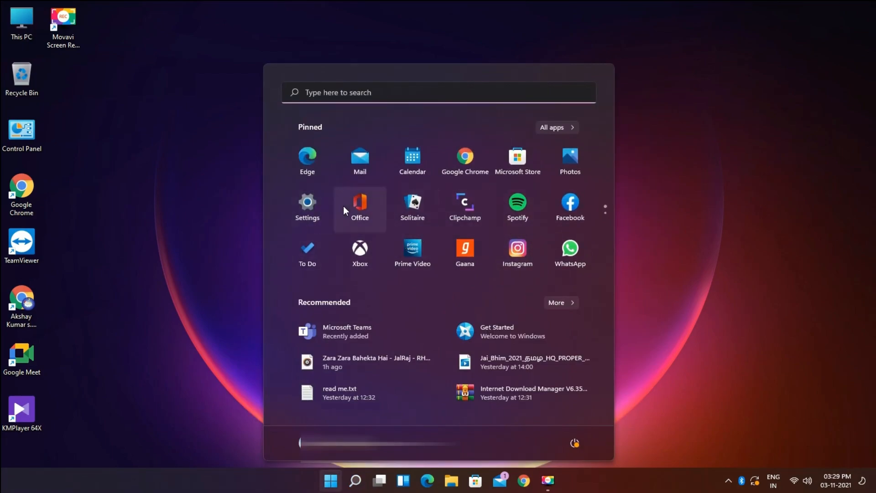
Step: Look through the Start menu's All apps list down to the end and back up to the apps under P
left_click(555, 135)
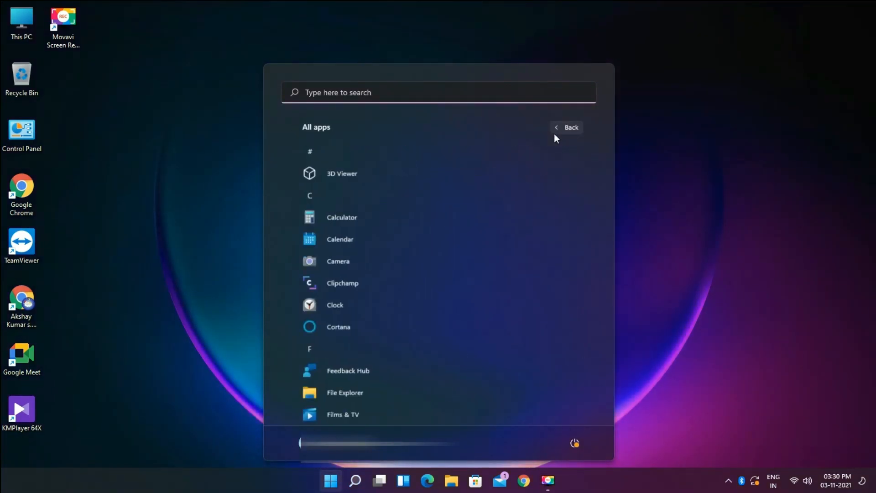
scroll(367, 276, "down", 2)
scroll(366, 276, "down", 5)
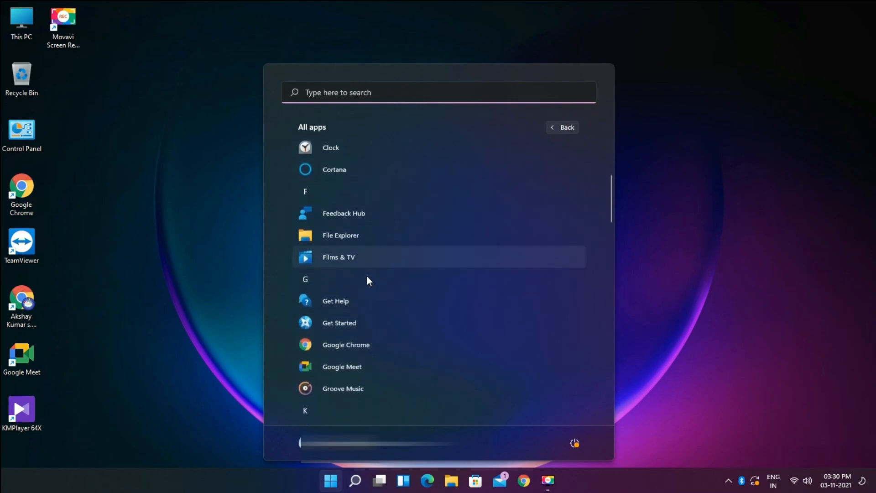
scroll(367, 277, "down", 5)
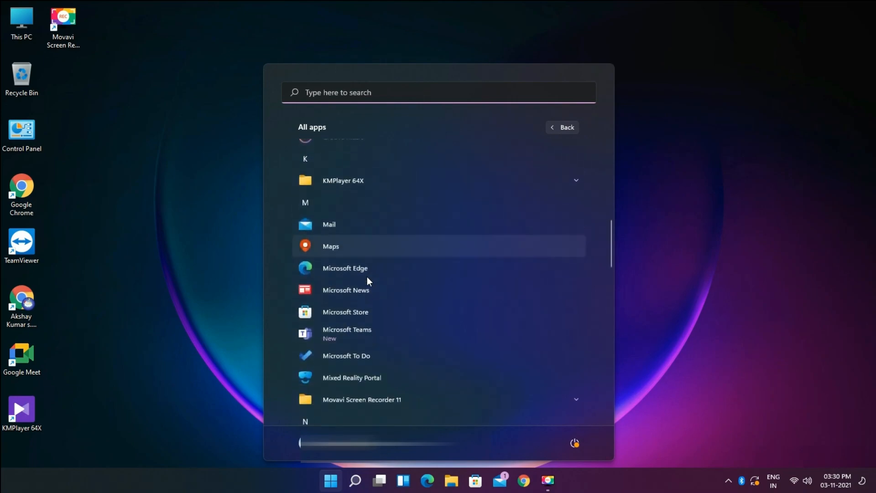
scroll(368, 278, "down", 5)
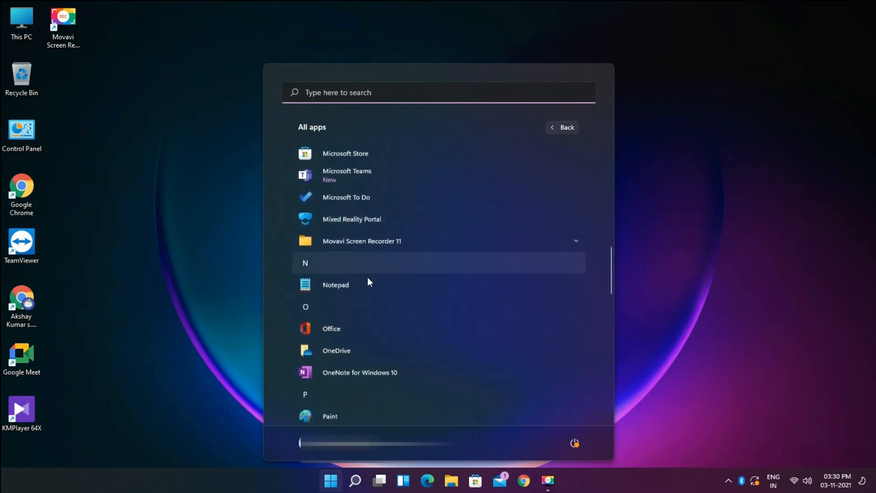
scroll(368, 277, "down", 5)
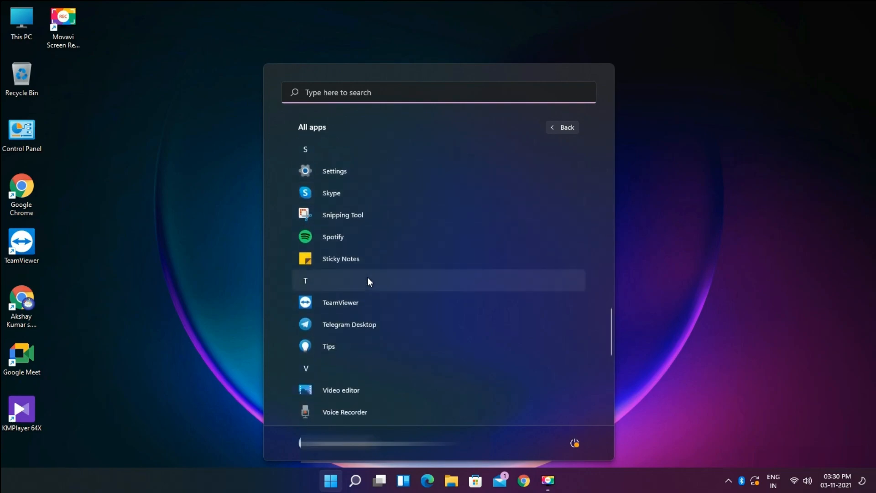
scroll(367, 278, "down", 2)
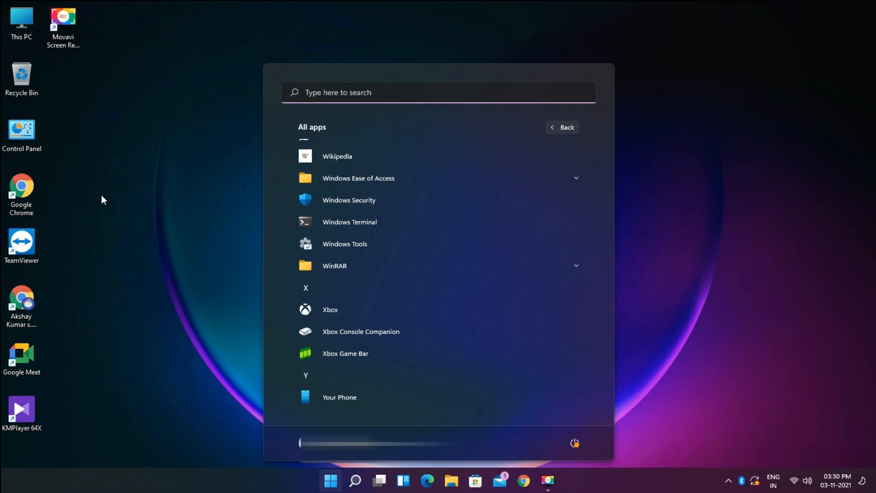
left_click(140, 176)
left_click(140, 176)
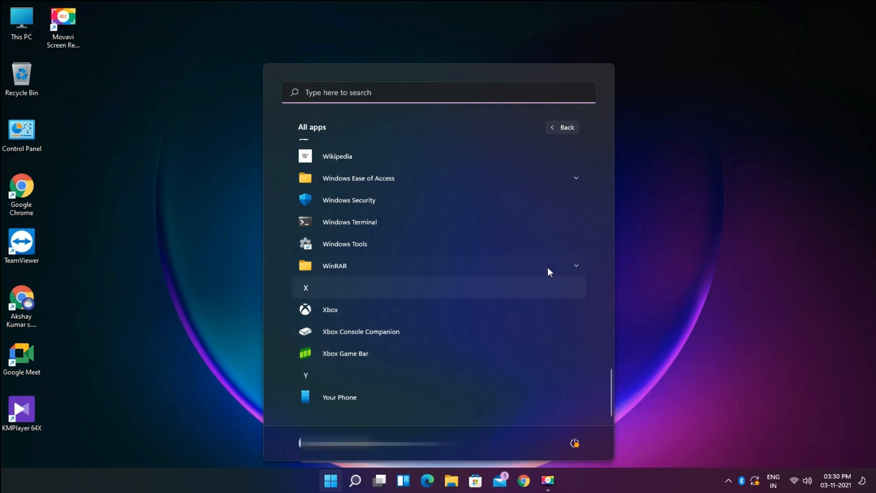
scroll(333, 328, "up", 5)
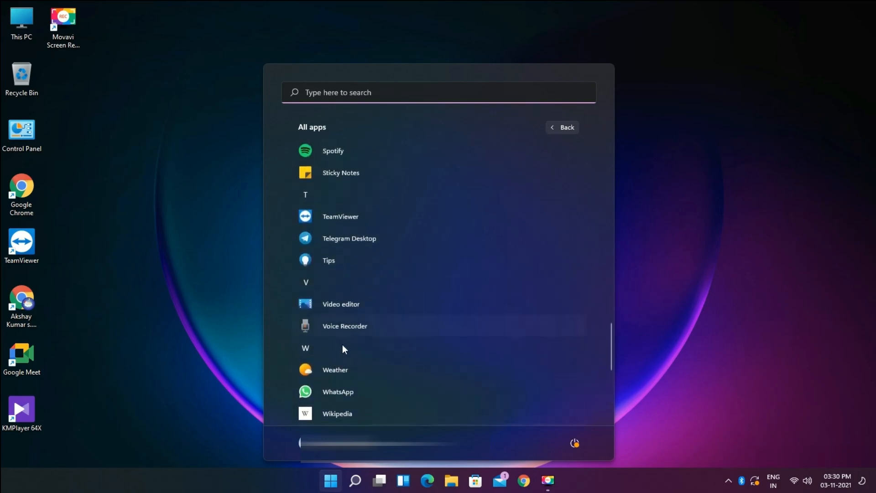
scroll(342, 379, "up", 3)
scroll(342, 370, "up", 6)
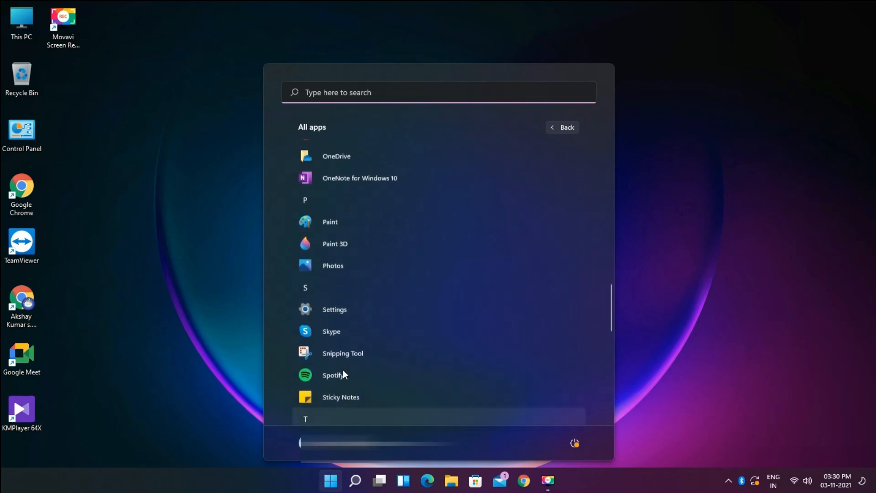
Step: Close the Start menu and refresh the desktop
left_click(636, 187)
right_click(441, 139)
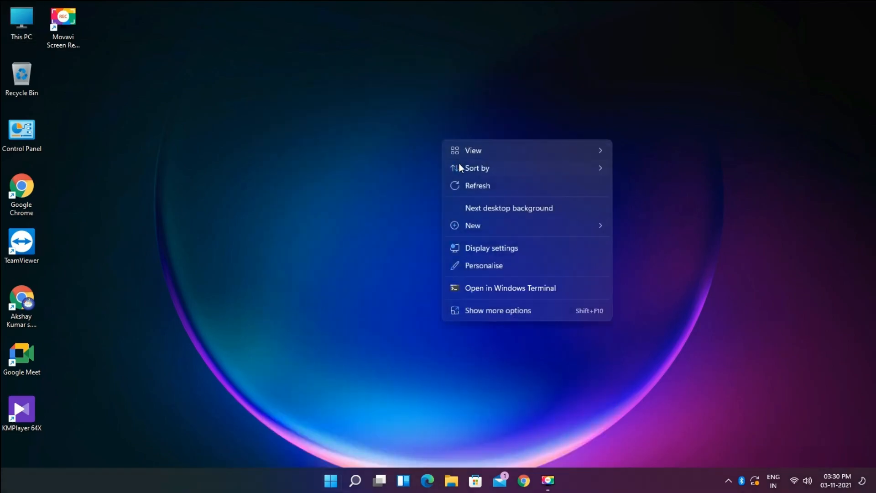
left_click(471, 184)
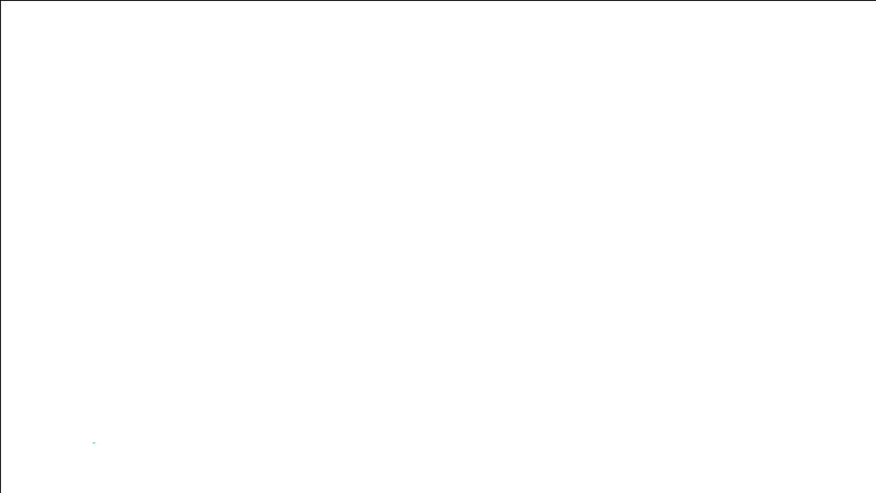